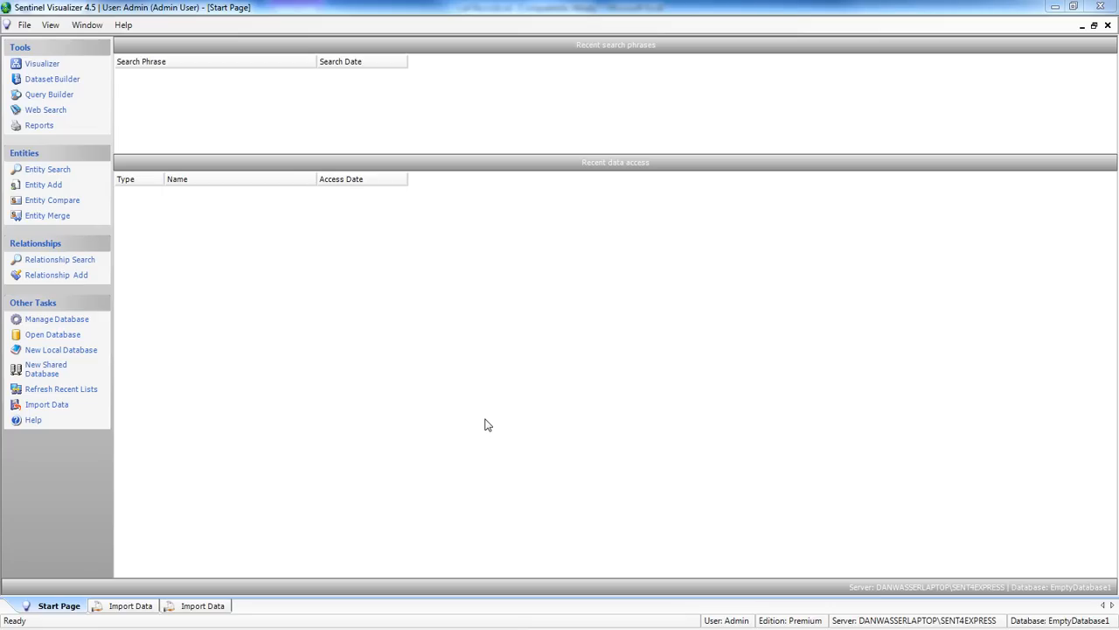
Step: Open the Visualizer and add two Person entities side by side near the top of the chart, labelling each with a first name
left_click(46, 63)
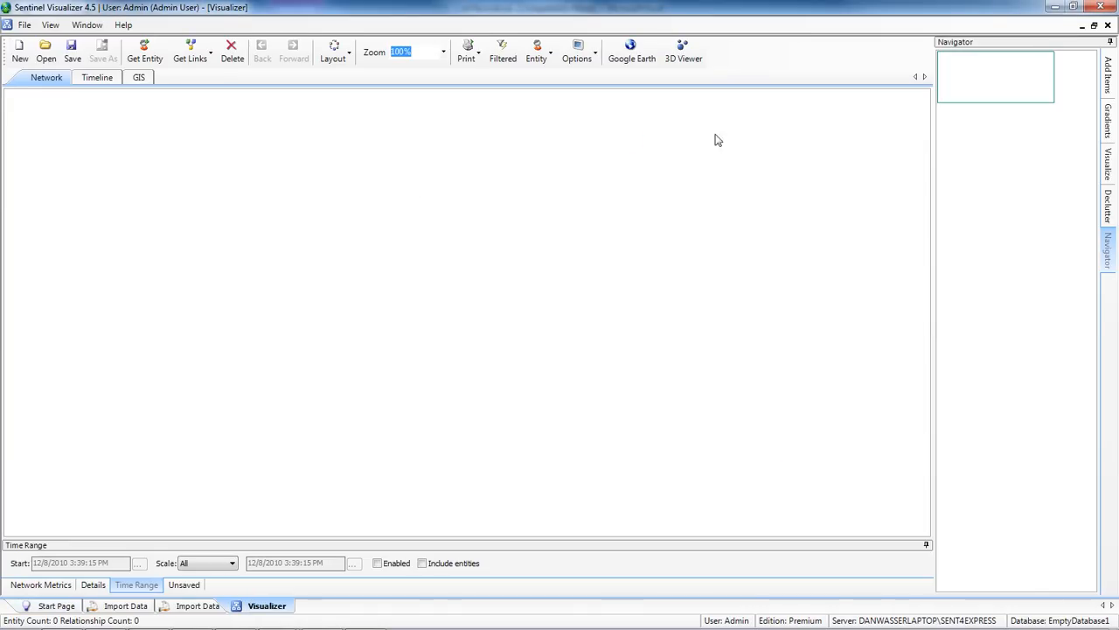
left_click(1107, 81)
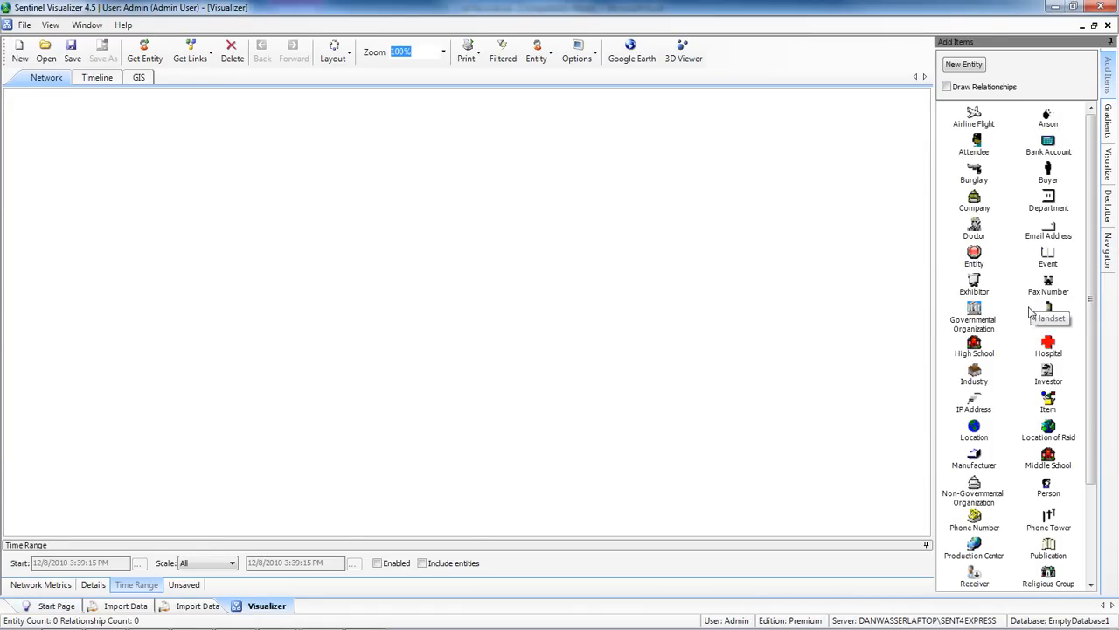
left_click_drag(831, 383, 305, 172)
type("John")
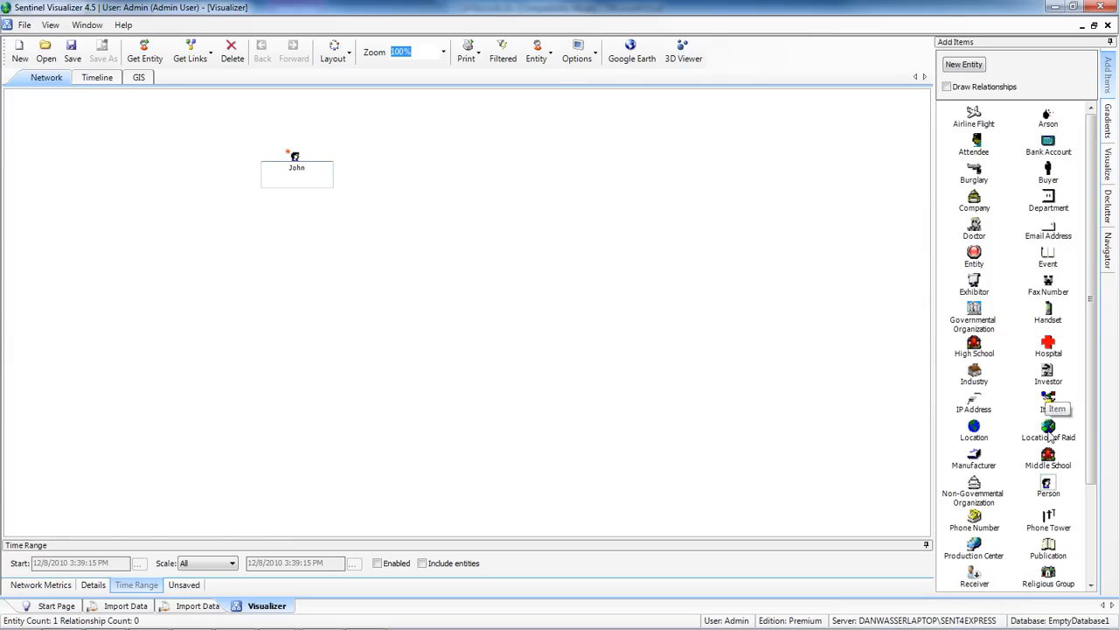
left_click_drag(1053, 486, 427, 160)
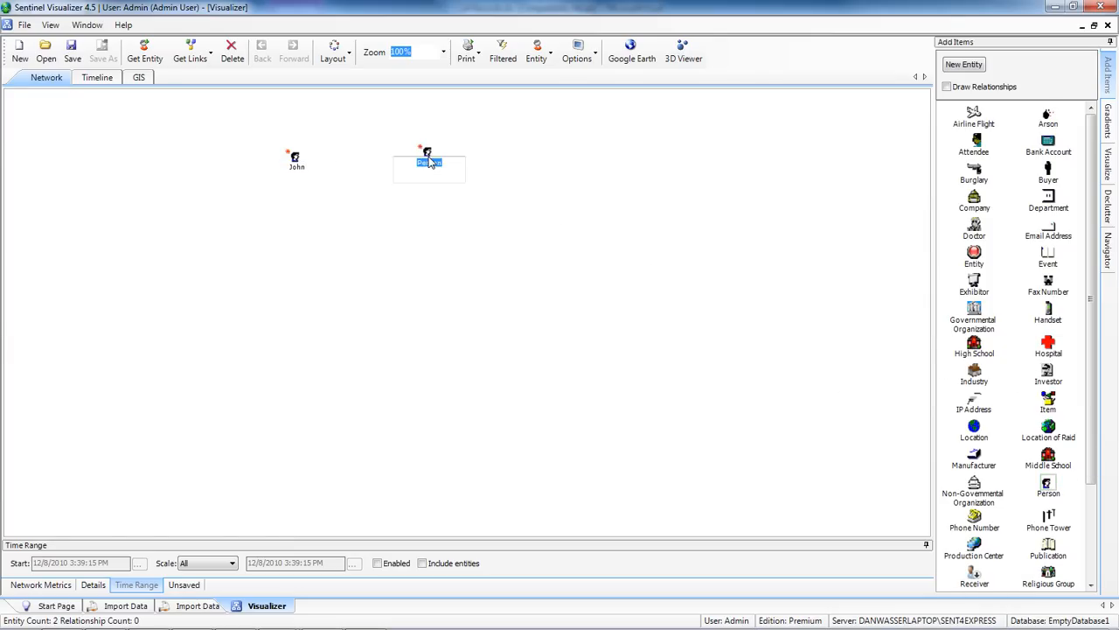
type("Jane")
Step: Enable relationship drawing, link the two people, and set the link's type to Phone Call from the Communication category
left_click(946, 87)
left_click_drag(296, 157, 425, 153)
right_click(363, 156)
mouse_move(420, 160)
mouse_move(542, 159)
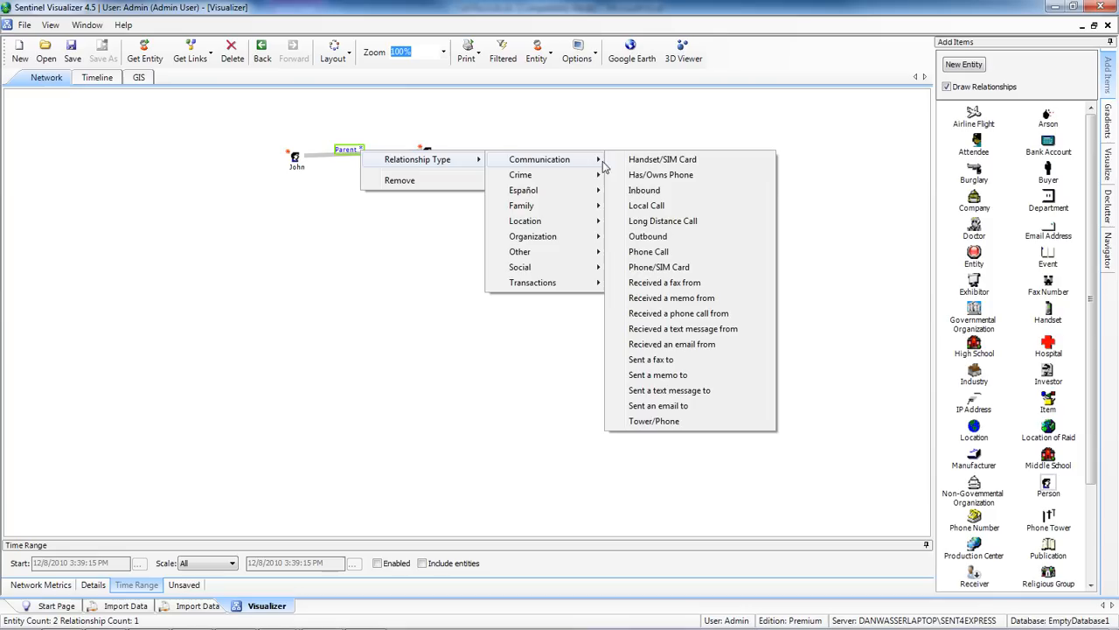
left_click(651, 252)
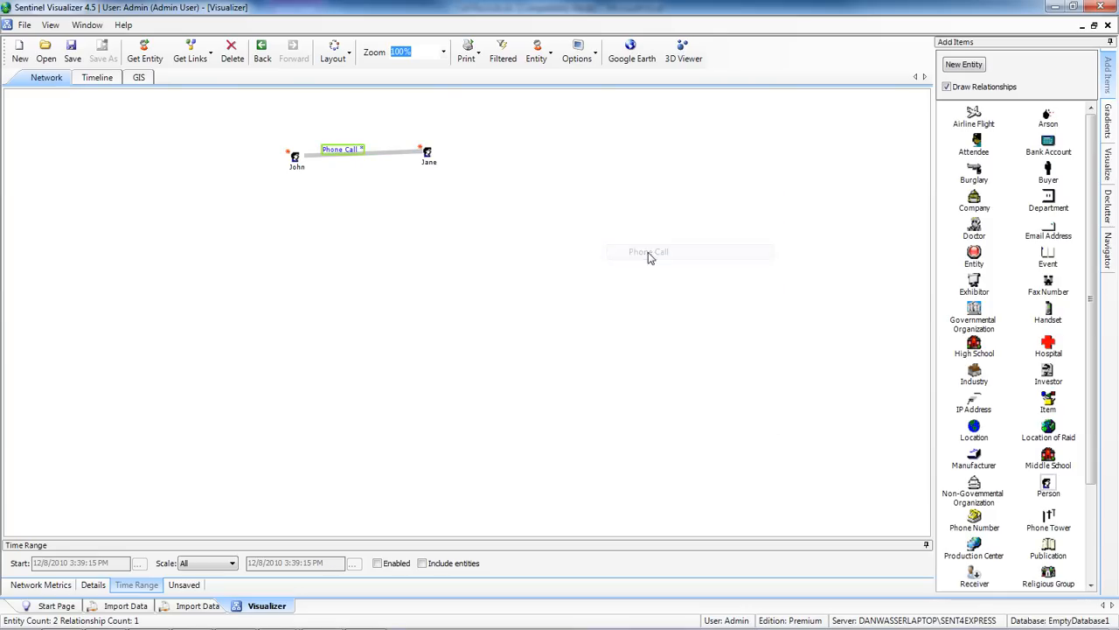
Step: Review the relationship types available for the Phone Call link across categories such as Crime, Family, Organization and Communication
right_click(350, 153)
mouse_move(420, 159)
mouse_move(479, 162)
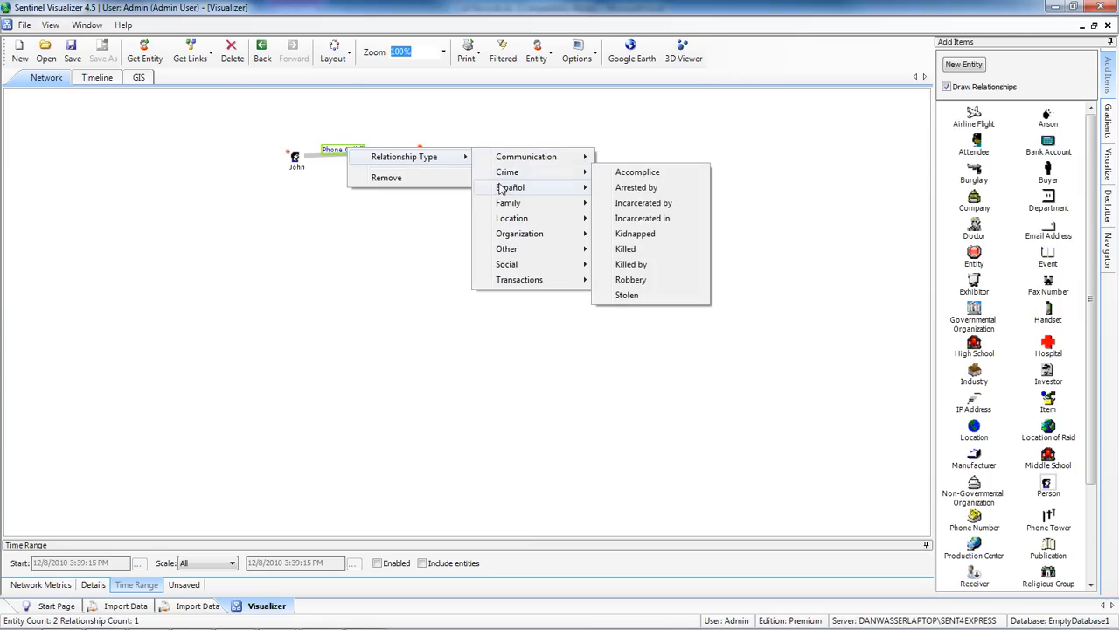
mouse_move(501, 190)
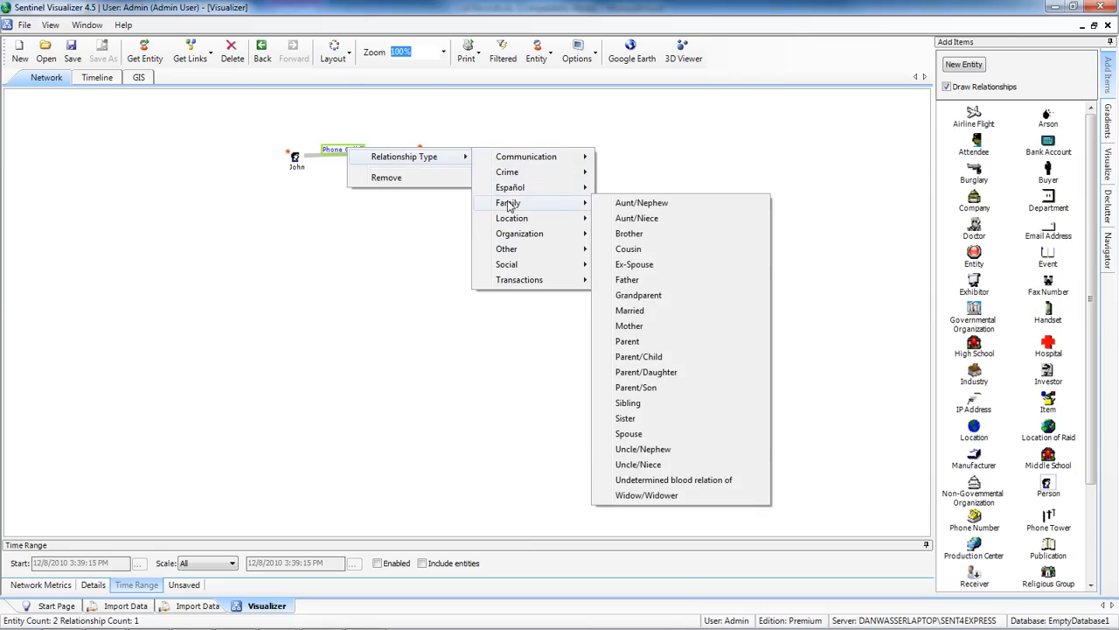
mouse_move(513, 221)
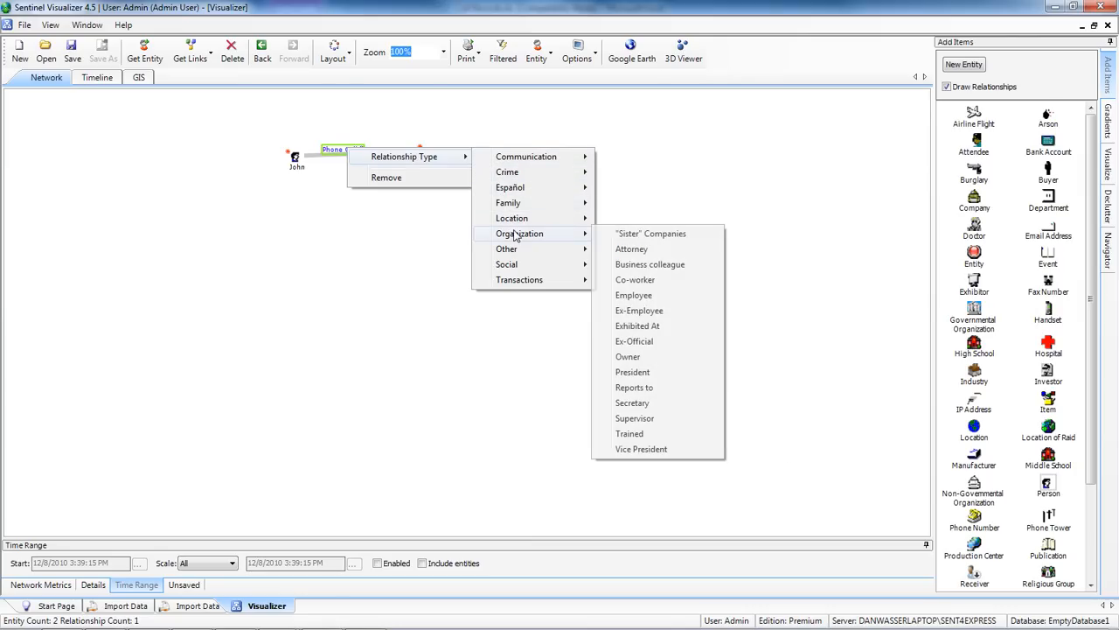
mouse_move(518, 264)
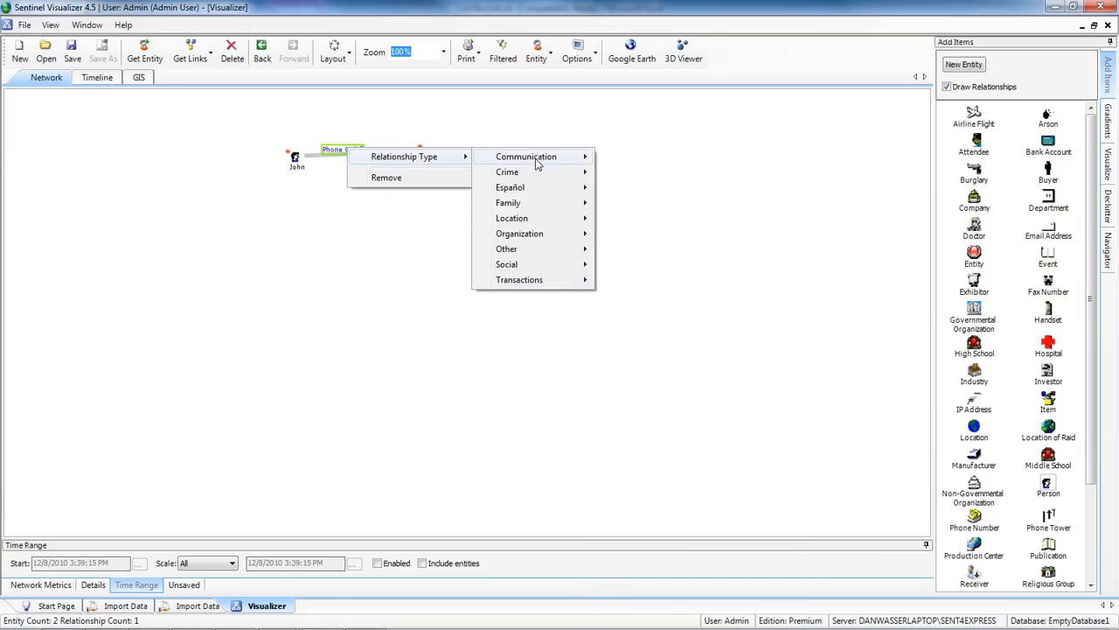
mouse_move(537, 161)
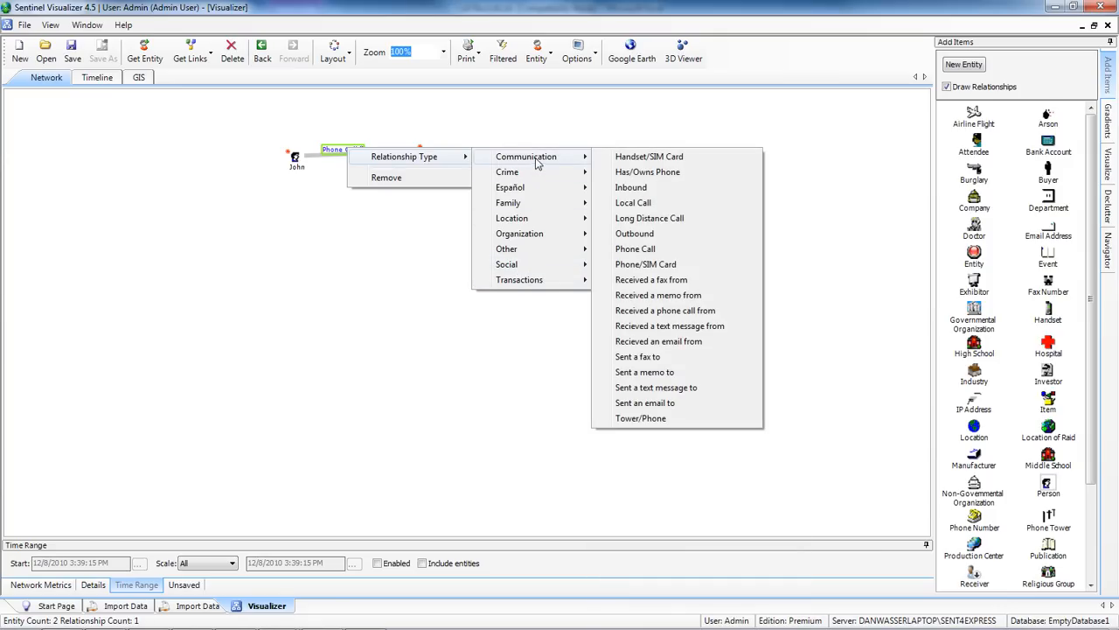
left_click(516, 136)
left_click_drag(250, 130, 567, 216)
left_click(532, 180)
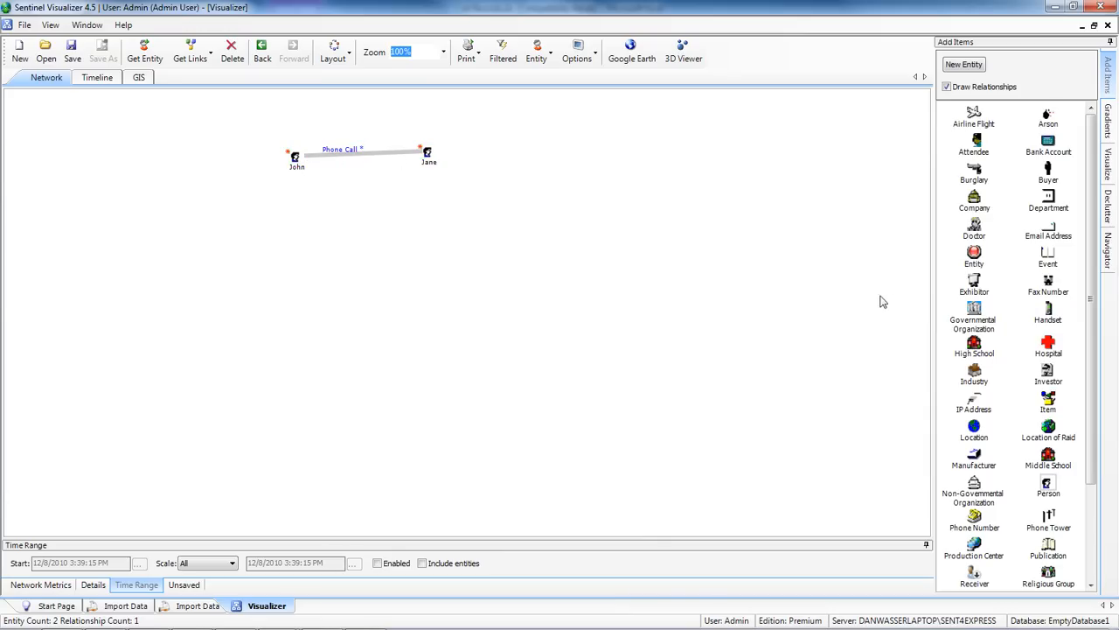
Step: Add two Phone Number entities below the people, label each with a phone number, and connect them with a Phone Call relationship
left_click_drag(974, 517, 353, 258)
left_click_drag(975, 519, 483, 243)
type("123-456-7890")
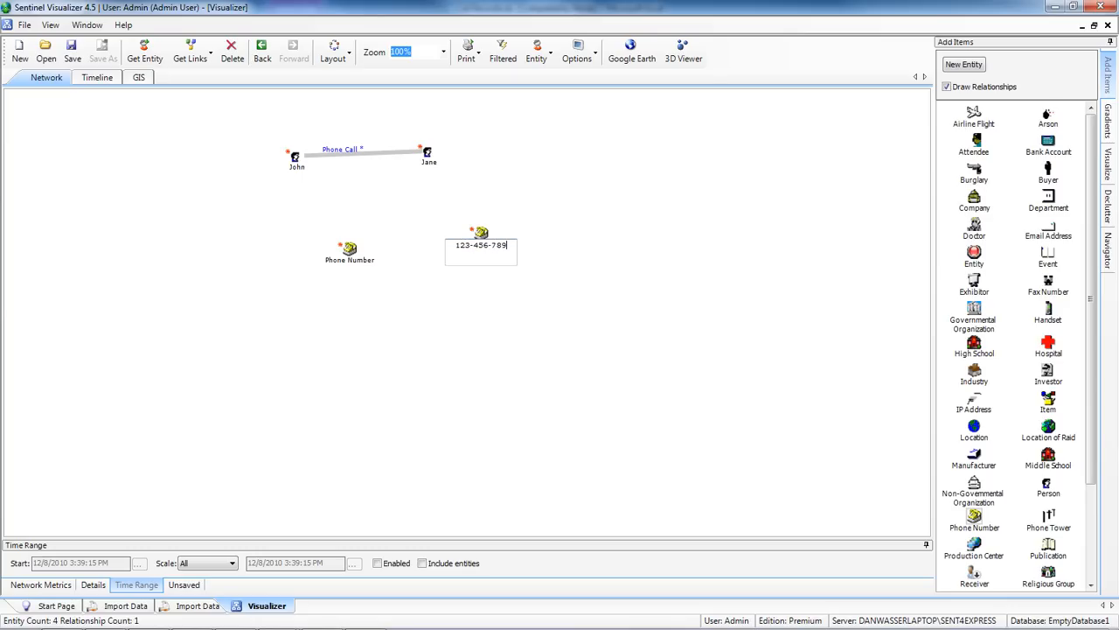
left_click(339, 261)
left_click(340, 262)
type("987-654-3210")
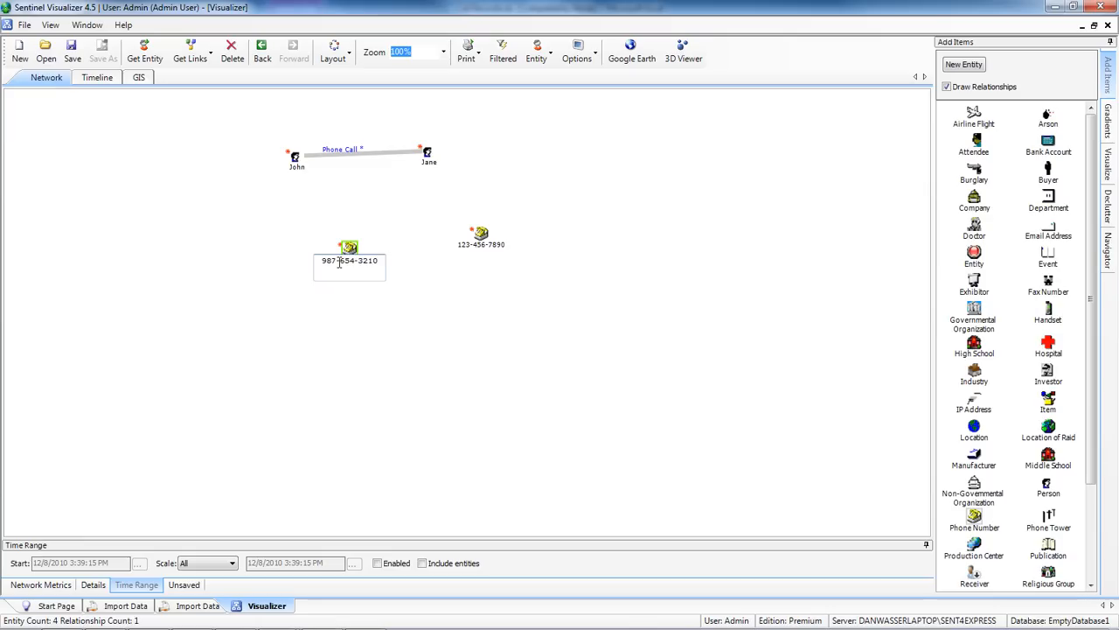
left_click_drag(350, 251, 454, 248)
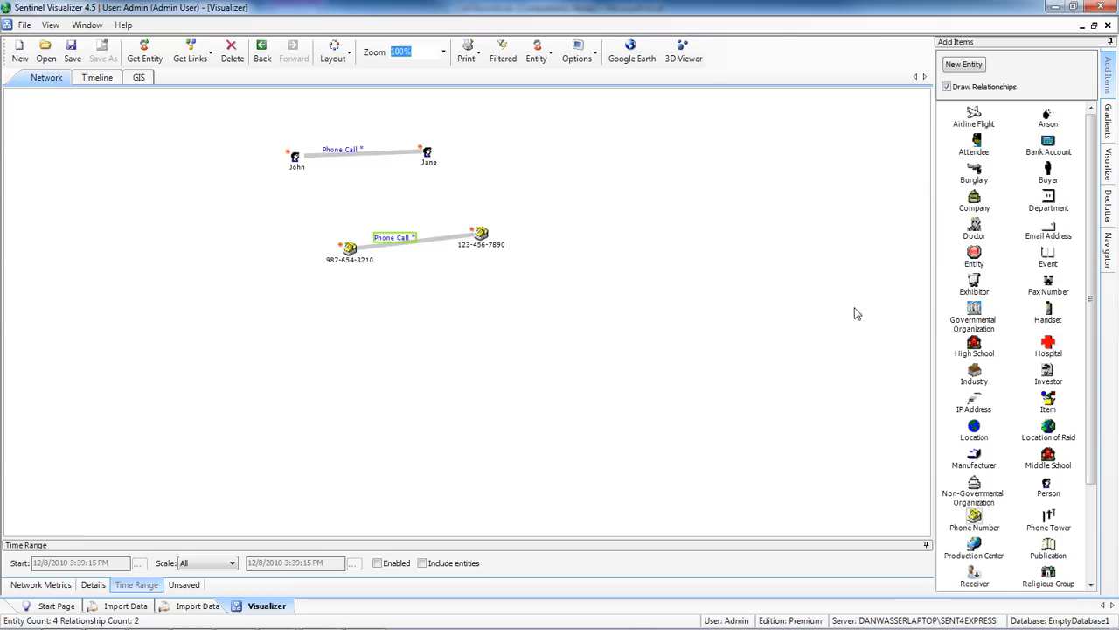
Step: Add a Person entity on each outer side of the phone number pair, labelling them with the same first names as above
left_click_drag(1048, 486, 607, 250)
type("Jane")
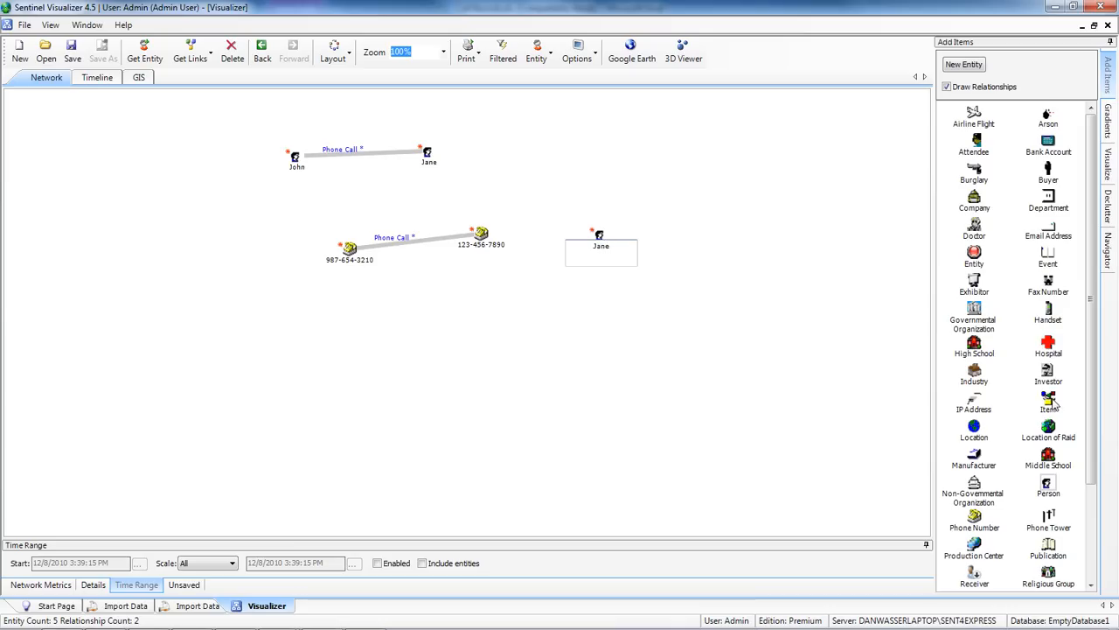
left_click_drag(1048, 482, 239, 253)
type("Jjoh")
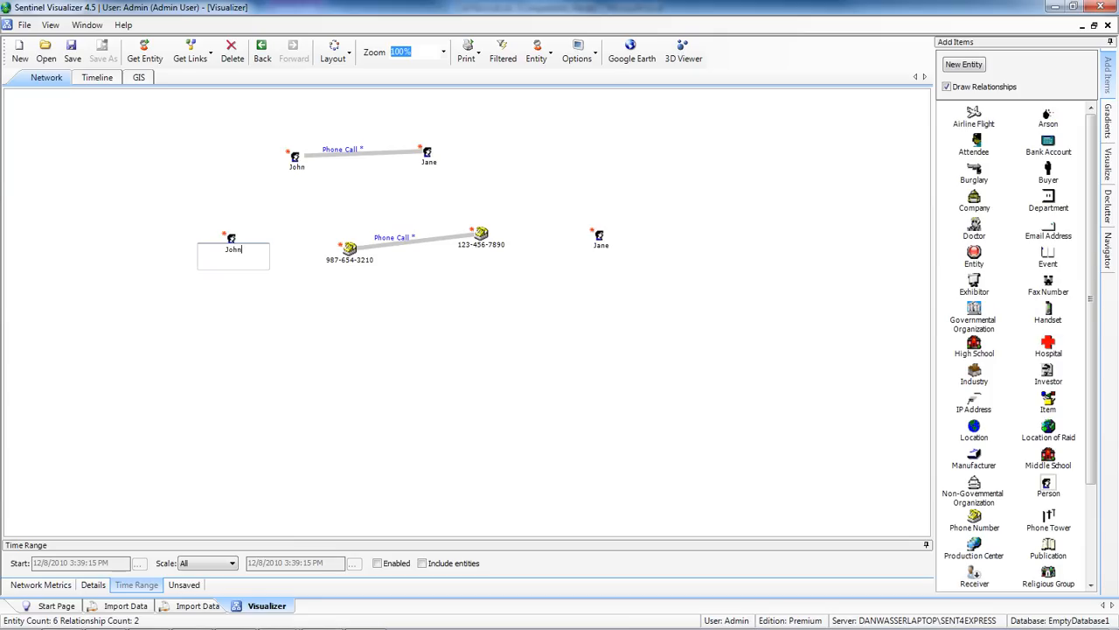
Step: Link each of the new people to the adjacent phone number with a Has/Owns Phone relationship
left_click_drag(233, 242, 329, 244)
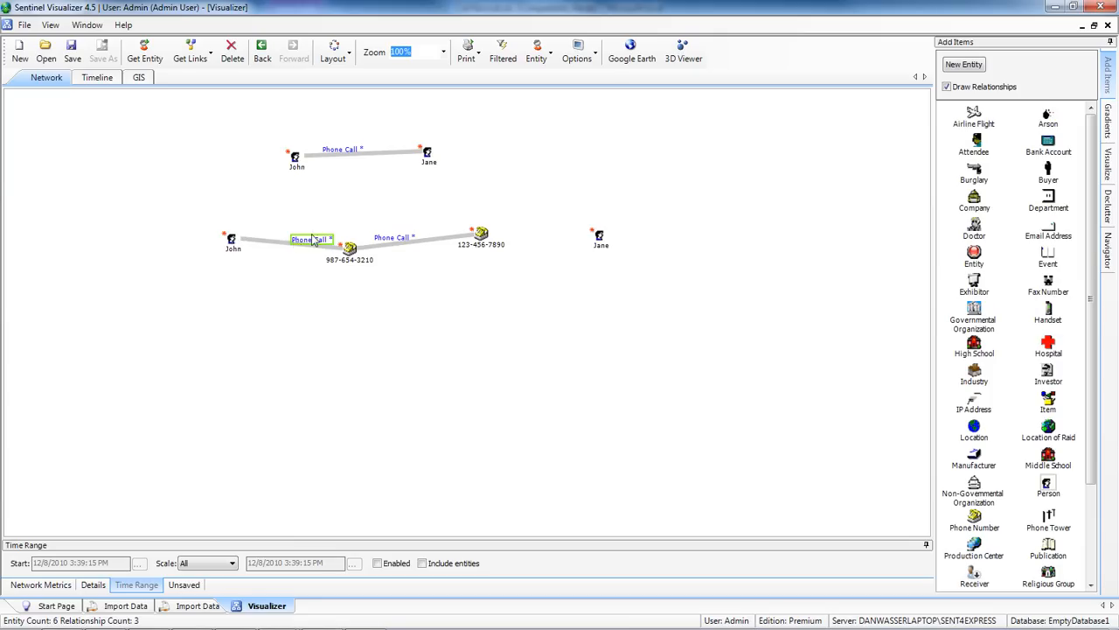
right_click(298, 244)
mouse_move(390, 251)
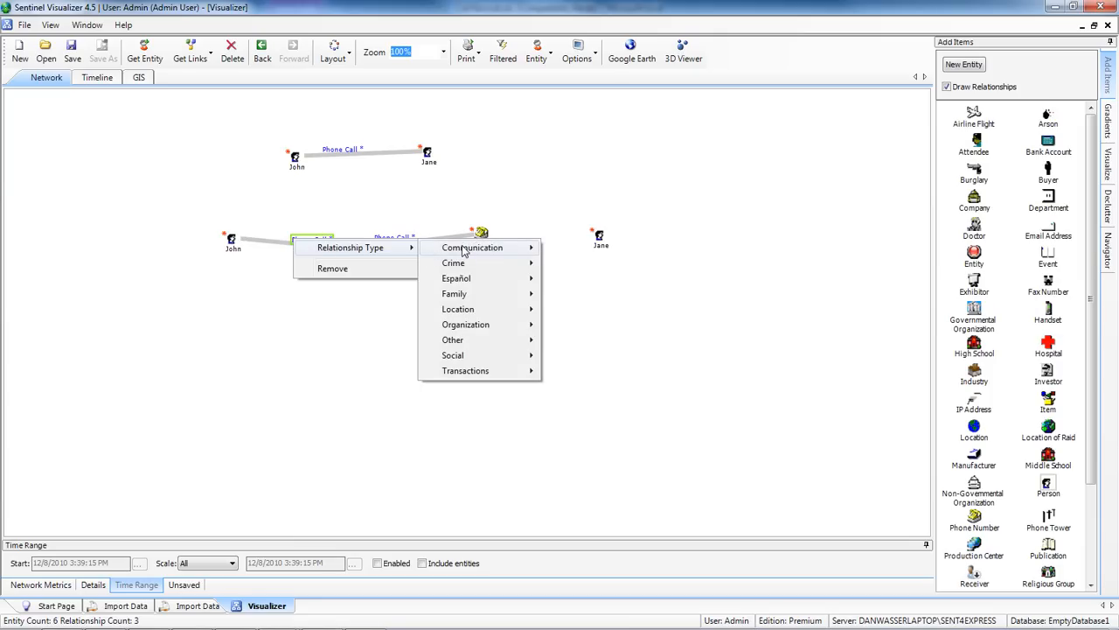
mouse_move(481, 253)
left_click(579, 263)
left_click_drag(490, 233, 599, 236)
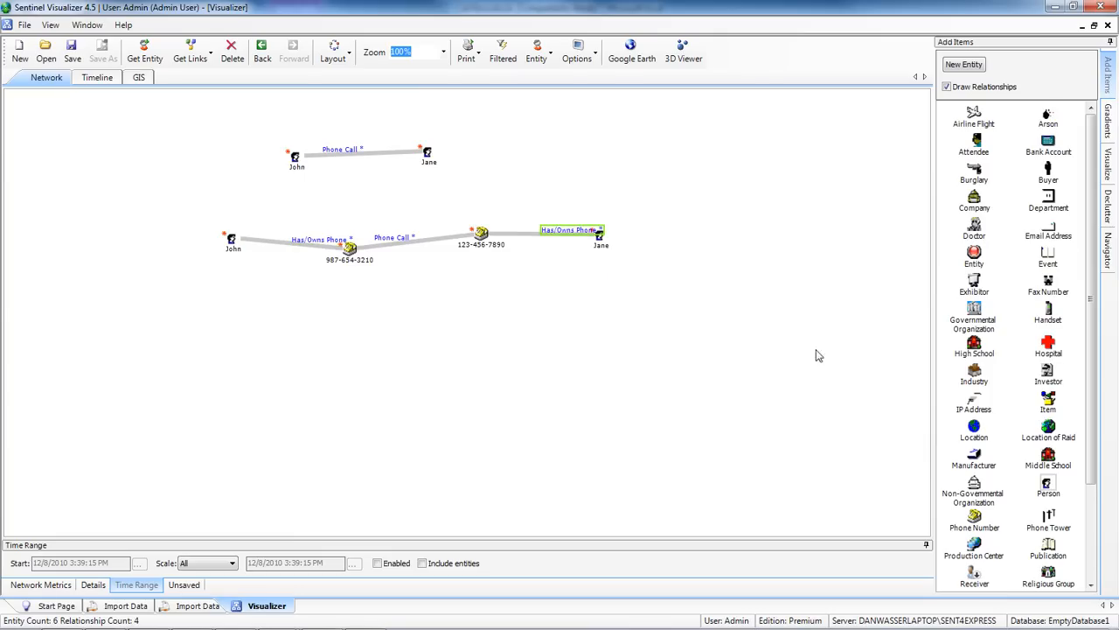
Step: Add a Location entity at each end of the phone network row and label each with a street address
left_click_drag(975, 429, 710, 245)
type("123 Main St")
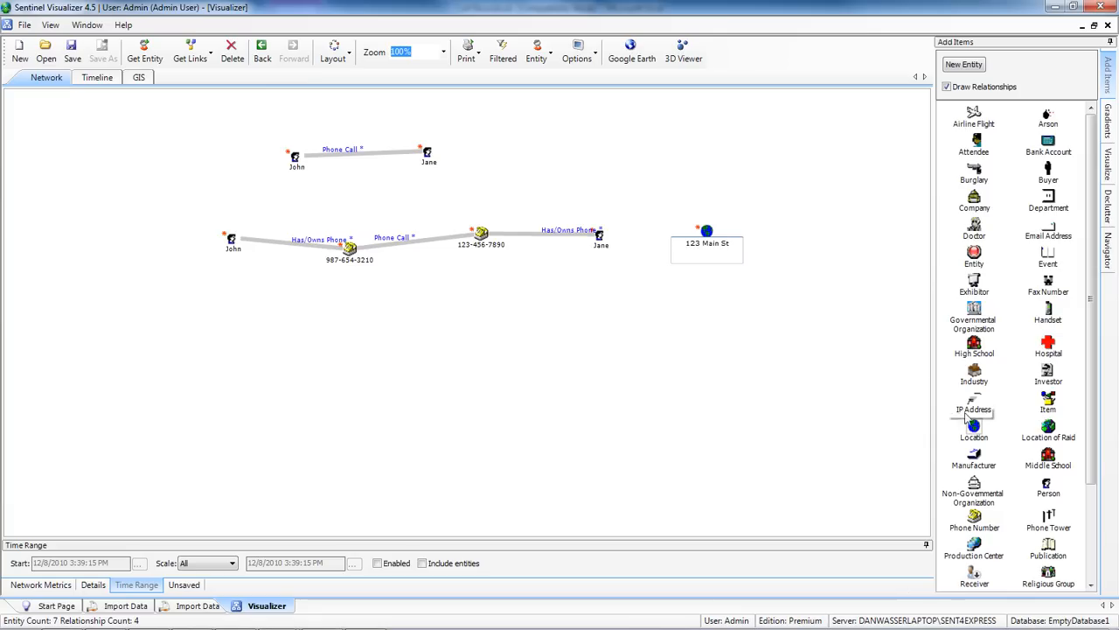
left_click_drag(974, 429, 140, 256)
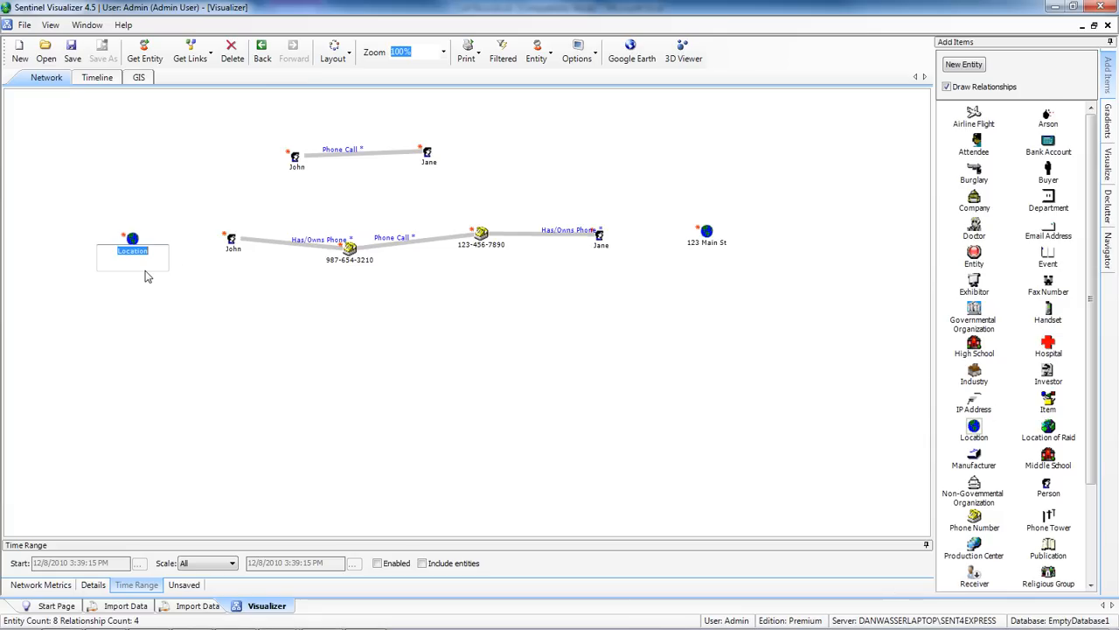
type("987 Lake road")
Step: Link each location to its neighbouring person with a Resides at relationship from the Location category
left_click_drag(135, 238, 232, 239)
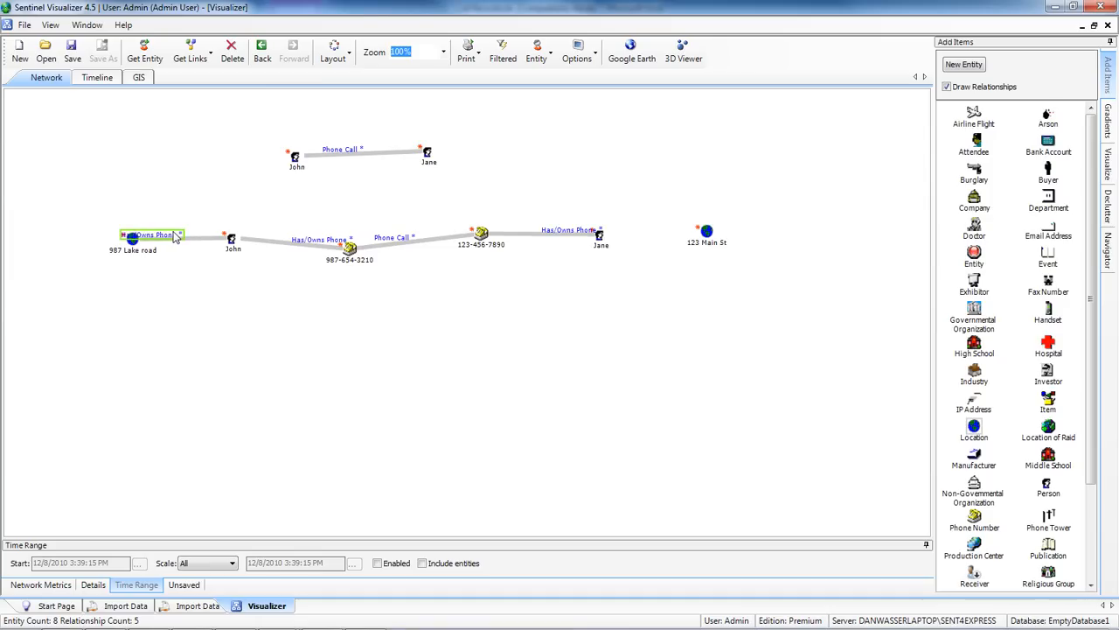
right_click(175, 237)
mouse_move(276, 243)
mouse_move(339, 306)
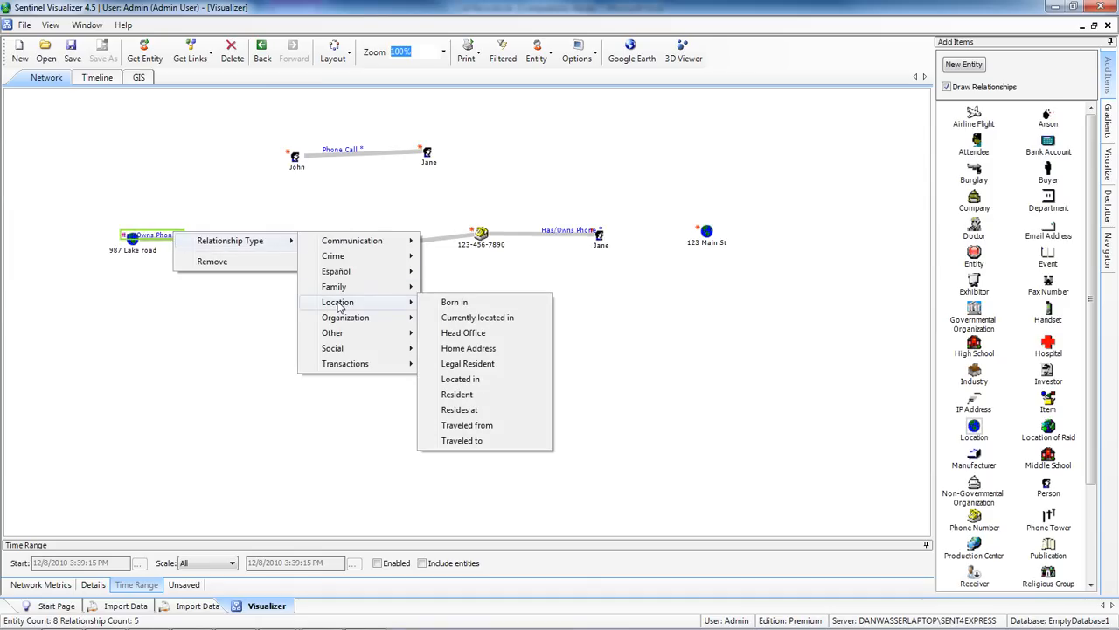
left_click(459, 409)
left_click_drag(598, 243, 705, 238)
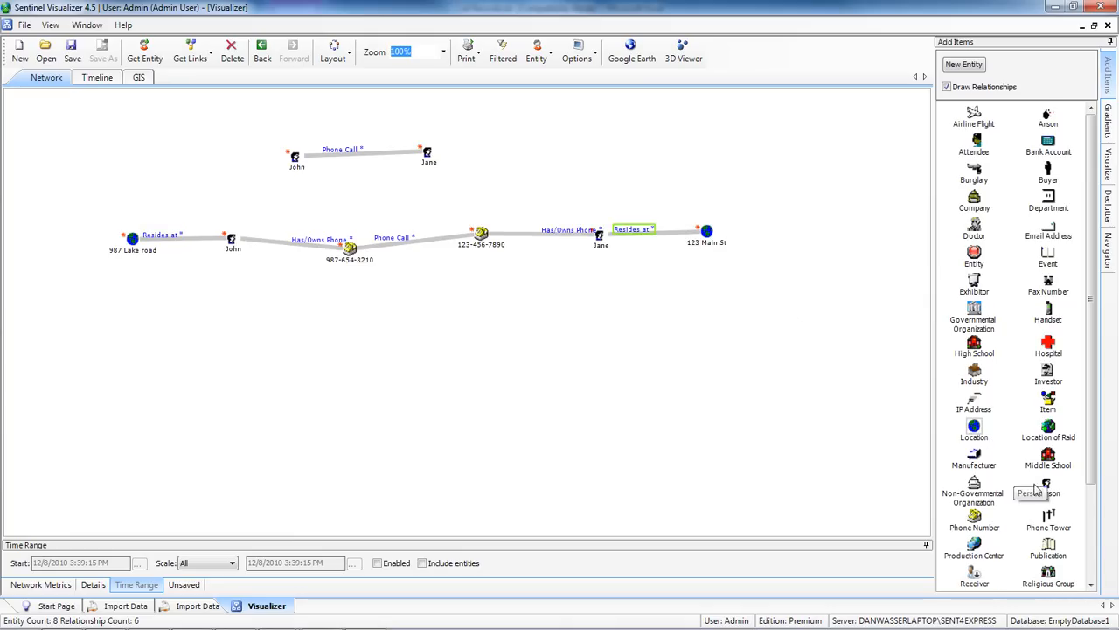
Step: Add another named Person entity below each phone owner and link it to that owner's location with a Resides at relationship
left_click_drag(1046, 488, 599, 300)
type("Lin")
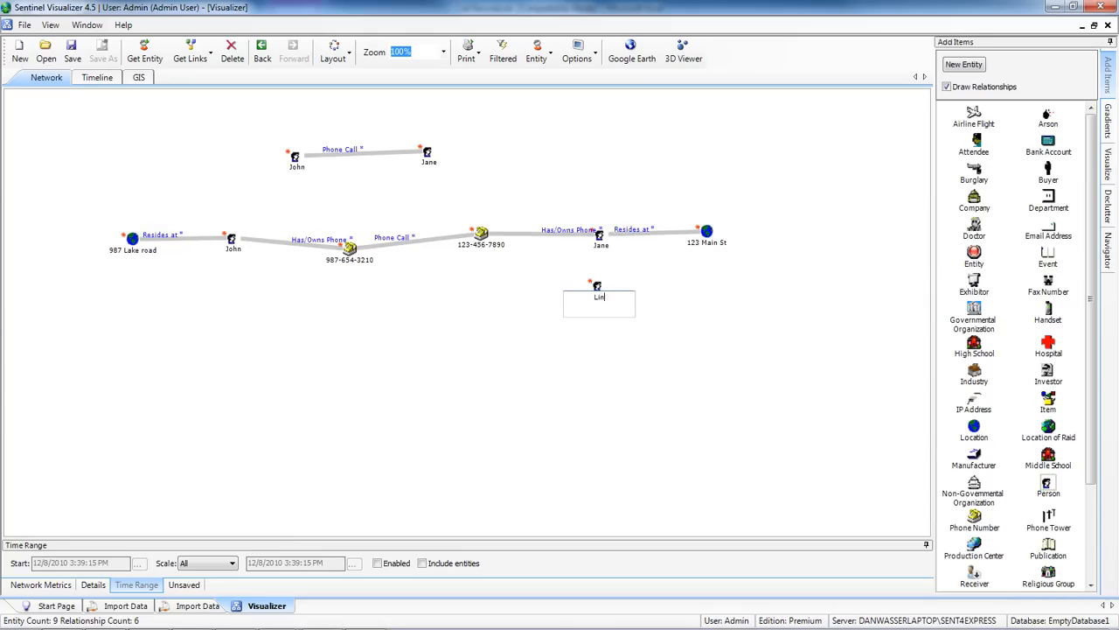
left_click_drag(598, 288, 706, 234)
left_click_drag(1048, 486, 232, 299)
type("Sa")
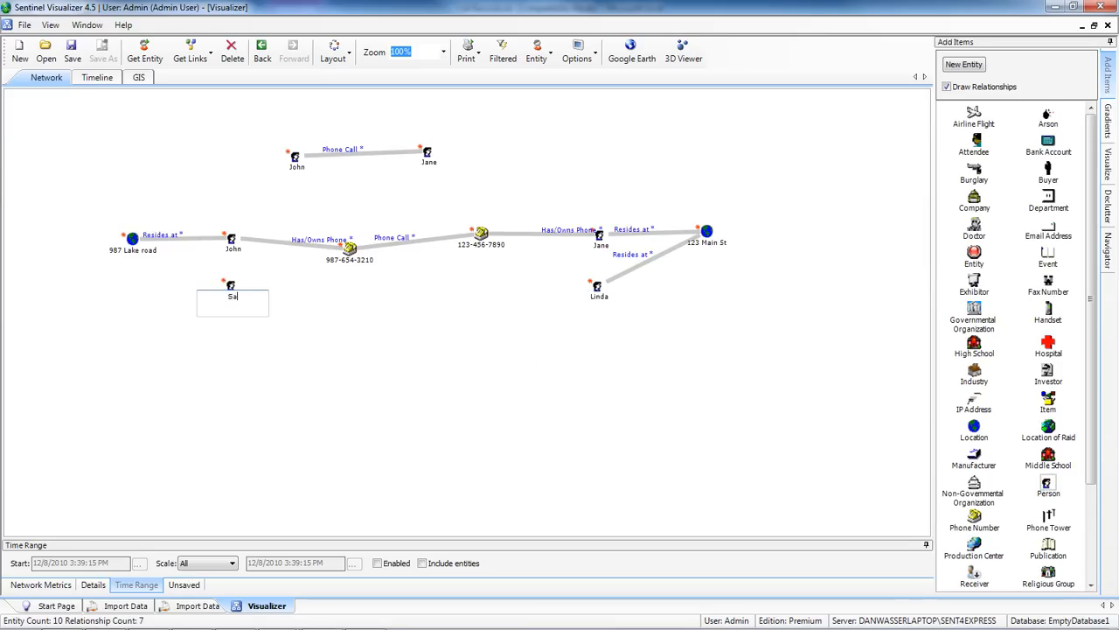
type("m")
left_click_drag(231, 287, 132, 238)
Step: Add a Phone Tower entity below each phone number and link it to that number with a Tower/Phone relationship
left_click_drag(1049, 517, 350, 251)
right_click(329, 294)
mouse_move(413, 301)
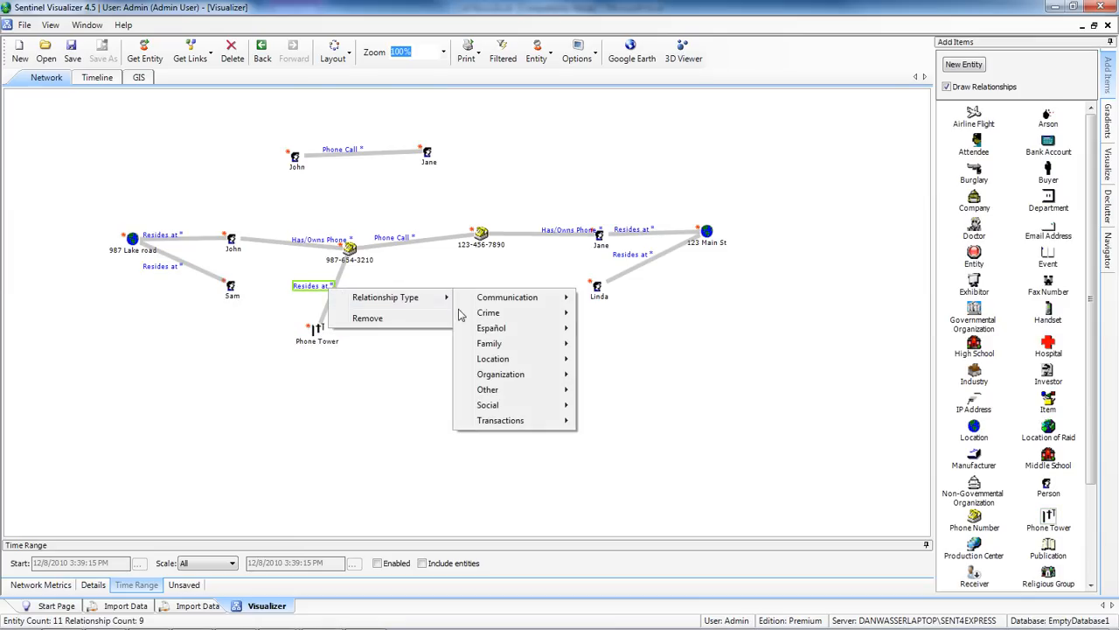
mouse_move(499, 298)
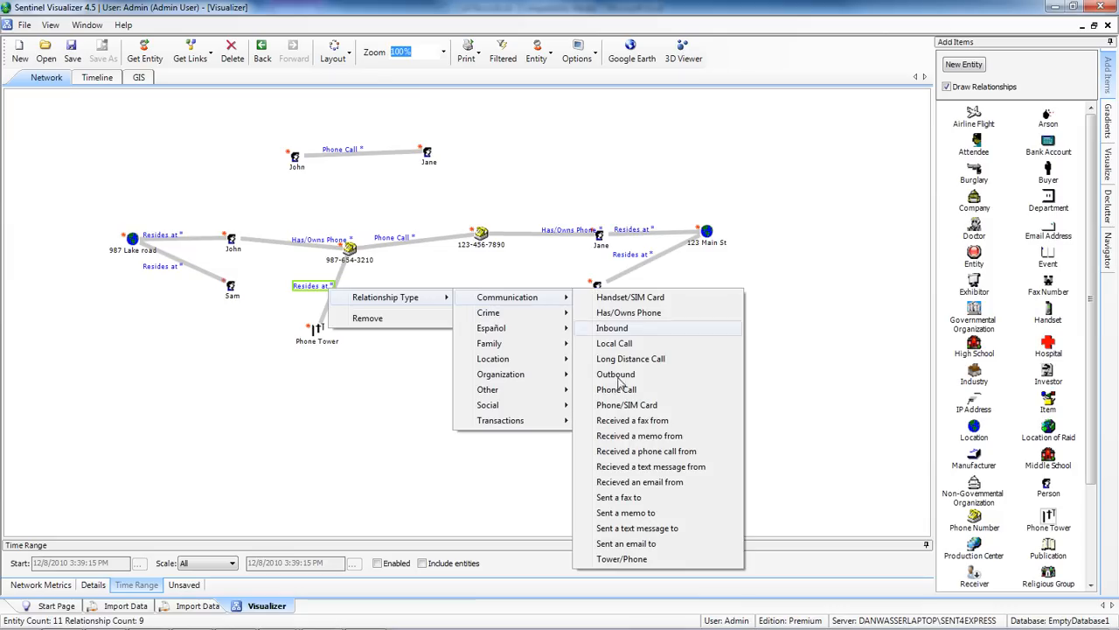
left_click(636, 566)
left_click_drag(1048, 521, 481, 234)
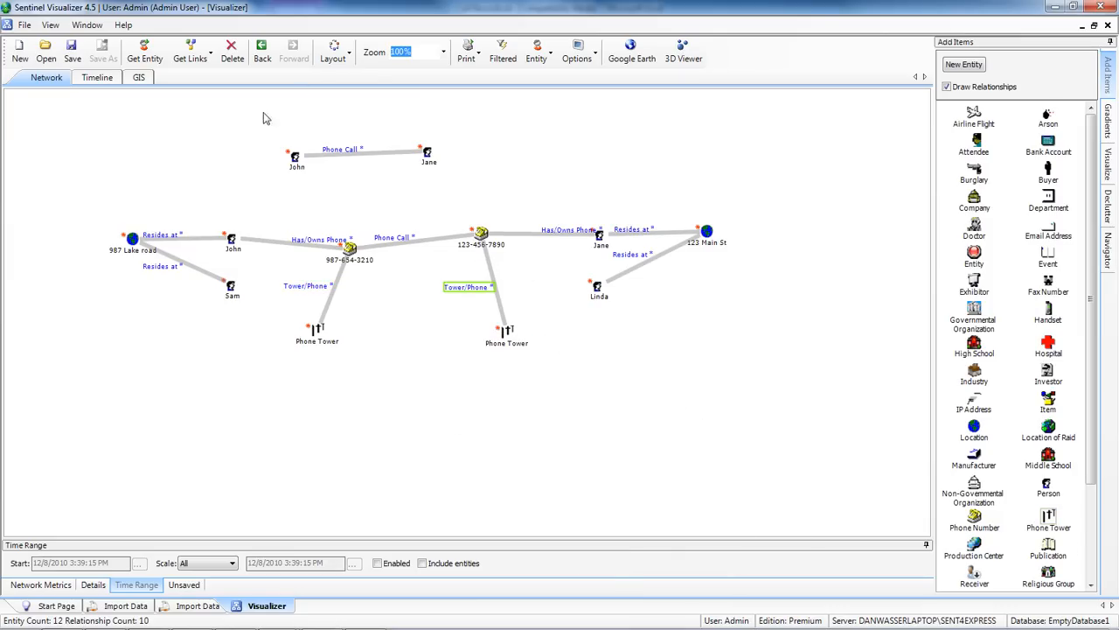
Step: Compare the simple two-person link with the expanded phone network by selecting each in turn, and clear the selection
left_click_drag(247, 125, 509, 201)
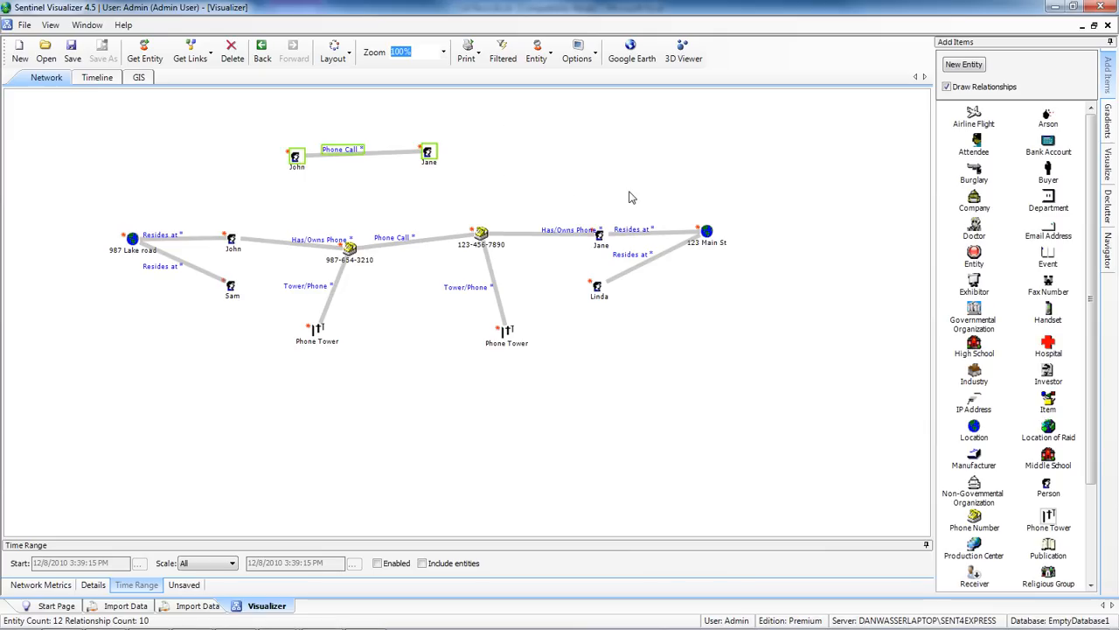
left_click_drag(74, 210, 834, 392)
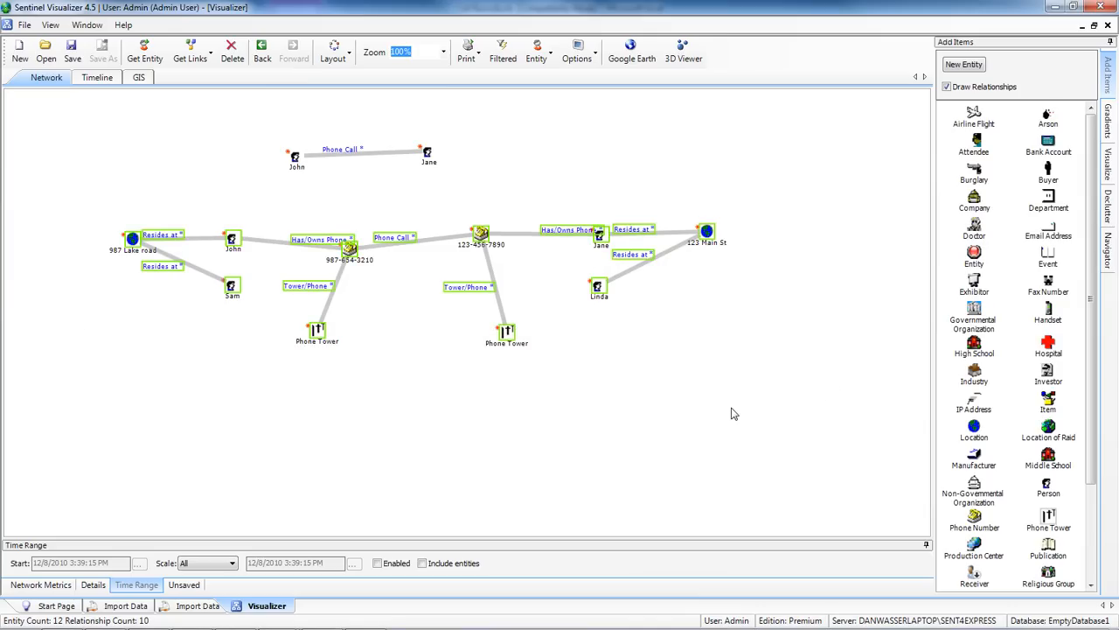
left_click(684, 403)
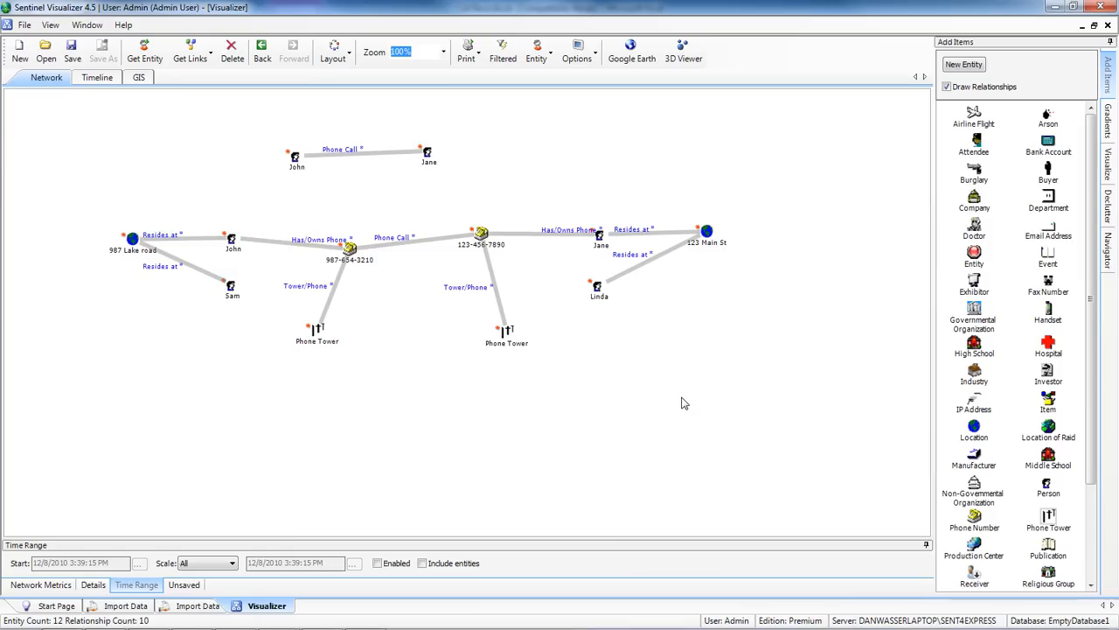
Step: Close the Visualizer chart without saving its changes
left_click(1108, 25)
left_click(572, 369)
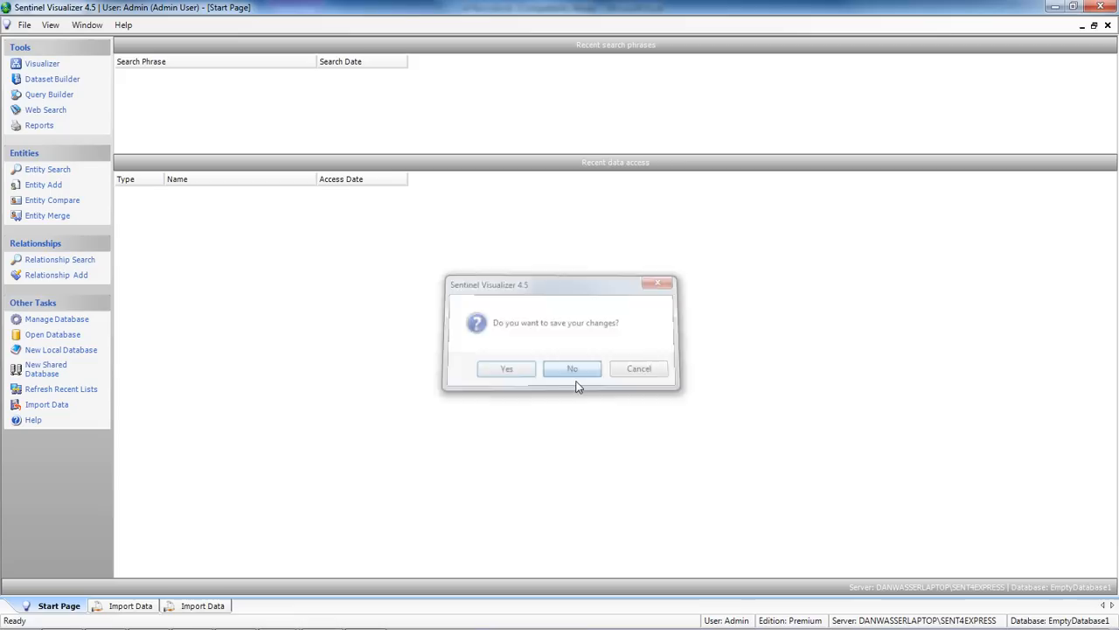
Step: Switch to the Phone Owners.xls workbook in Excel and review its FROM, TYPE OF PHONE, OWNER and ADDRESS columns one after another
mouse_move(276, 617)
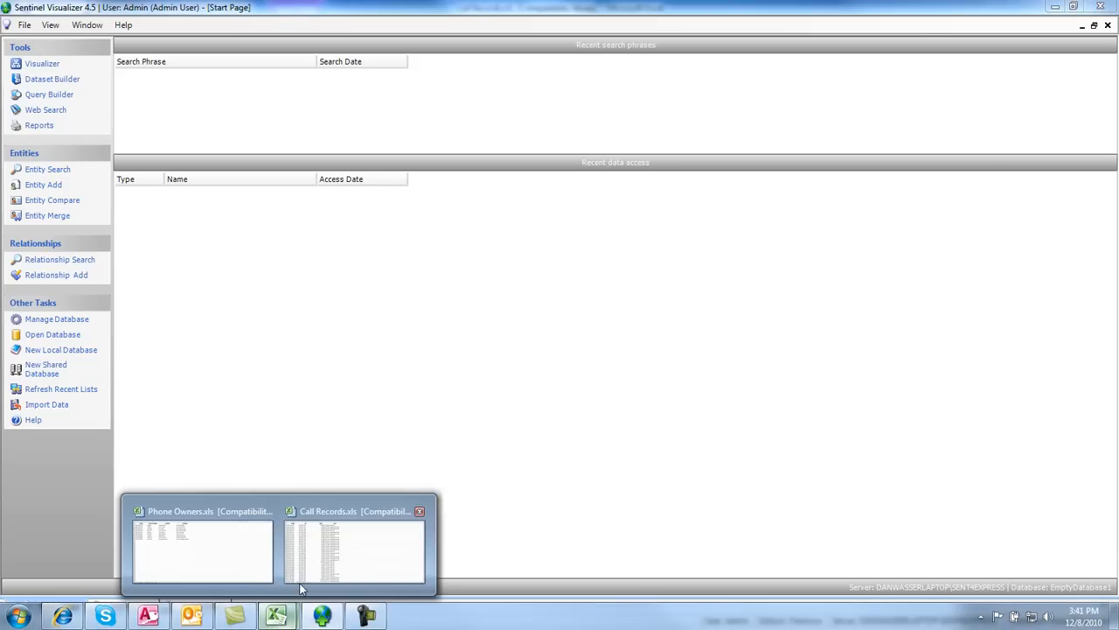
left_click(242, 563)
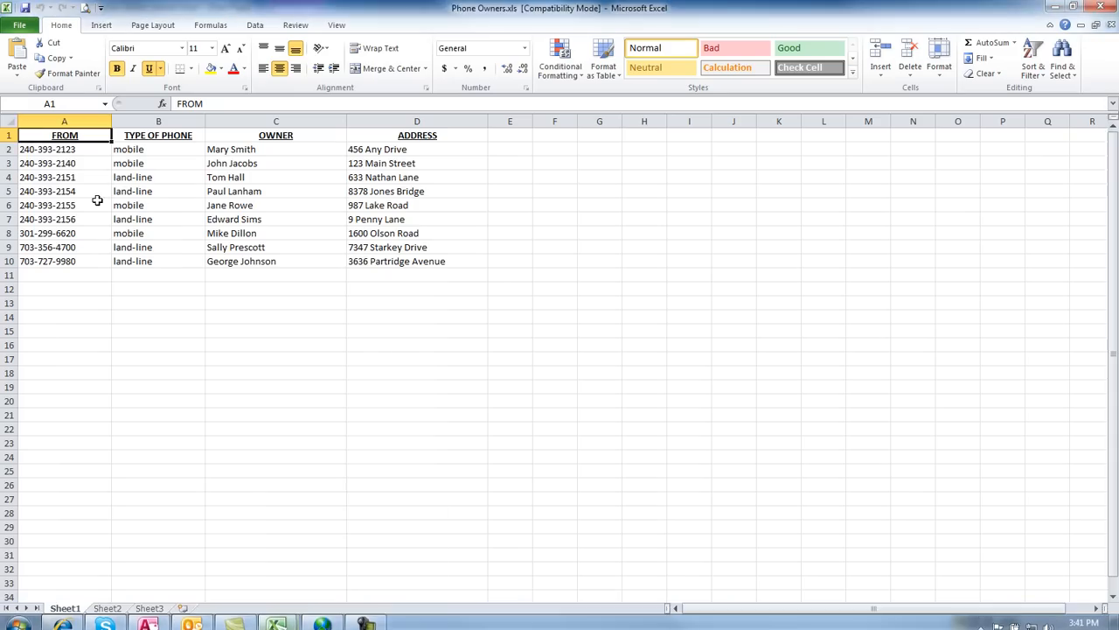
left_click(67, 122)
left_click(137, 120)
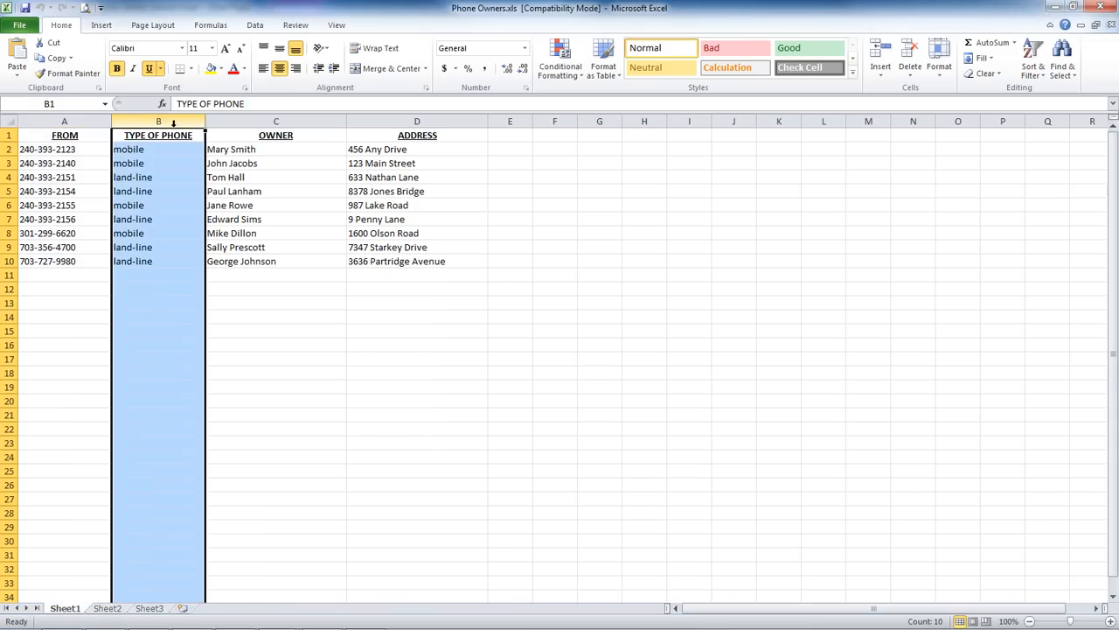
left_click(236, 123)
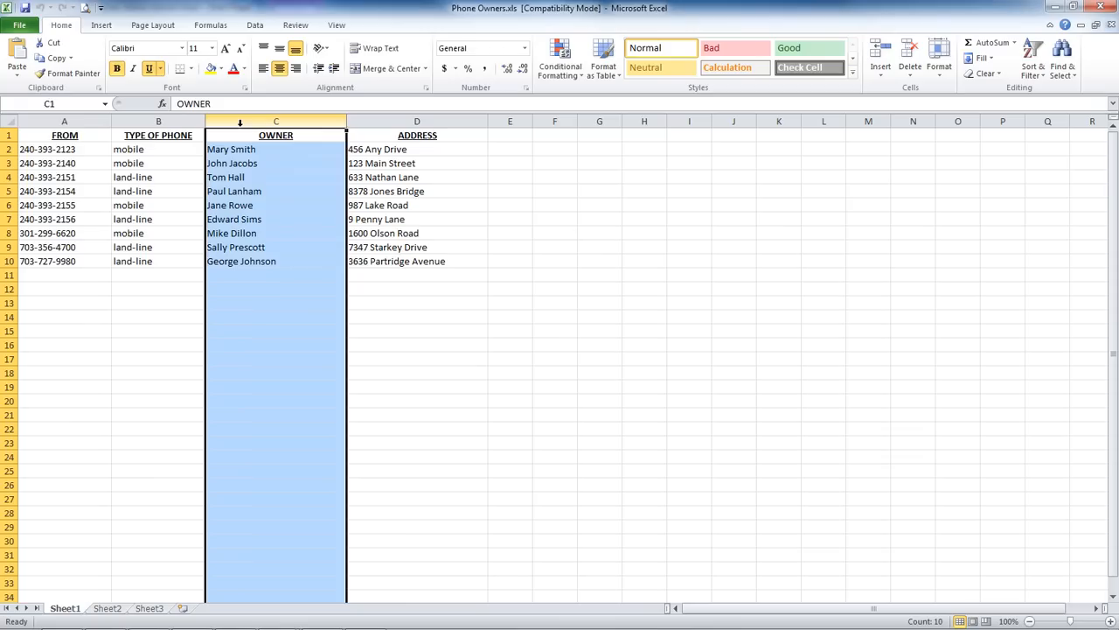
left_click(373, 120)
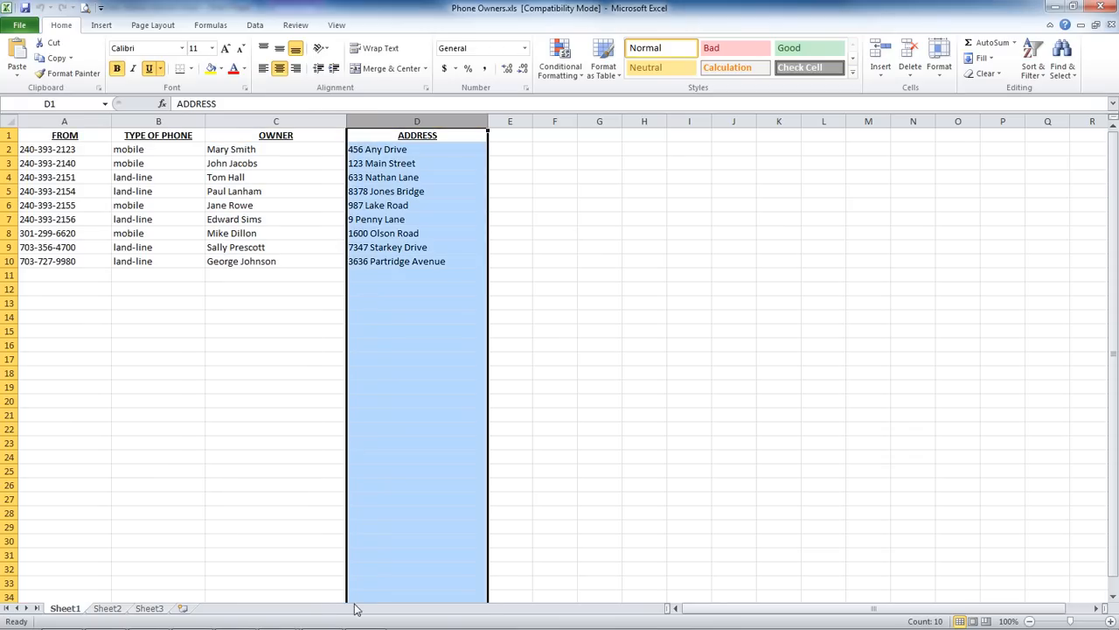
Step: Switch to the Call Records.xls workbook and review its FROM, TO, DATE and TYPE columns
left_click(281, 617)
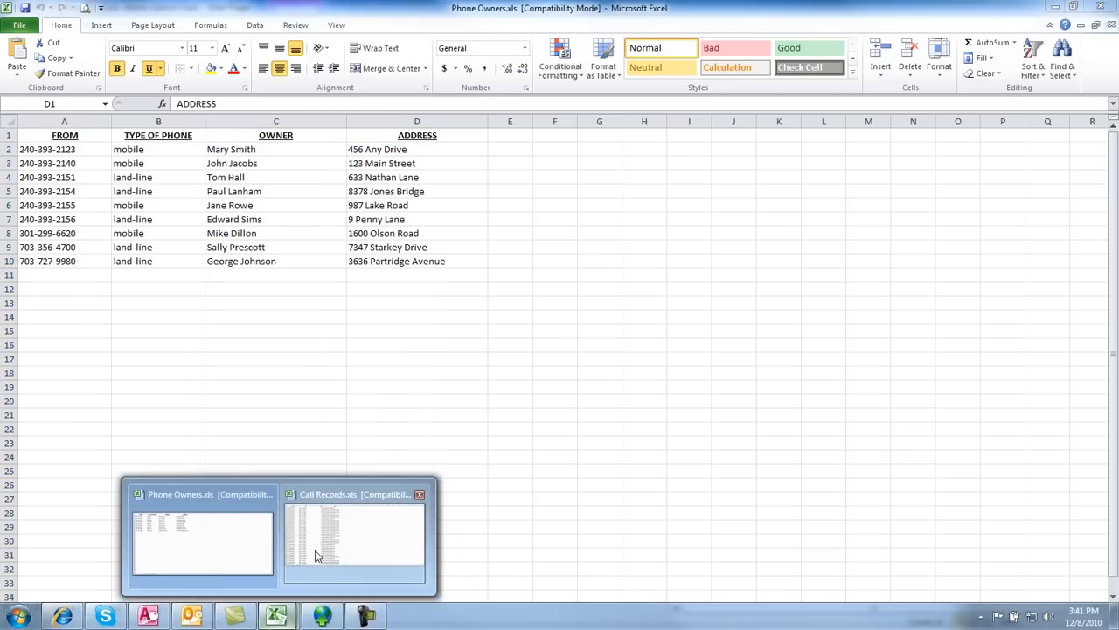
left_click(355, 538)
left_click_drag(74, 154, 425, 437)
left_click(391, 415)
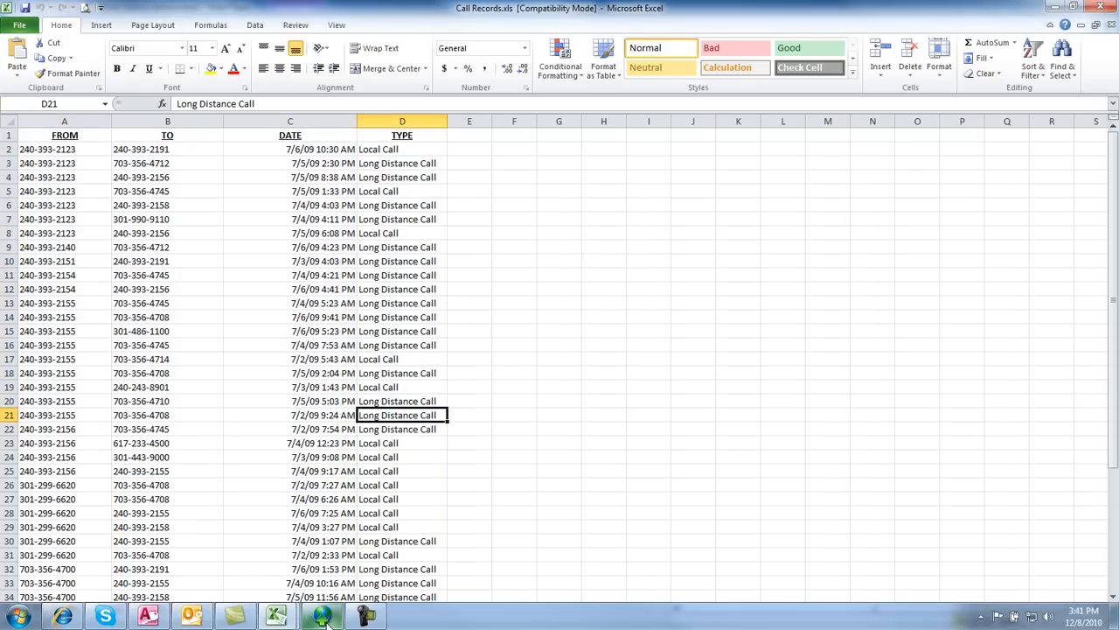
Step: Switch to Sentinel Visualizer's first Import Data page and load Phone Owners.xls from Data Import files\Phone Calls as the Excel source, placing its source block at the upper left
left_click(328, 618)
left_click(129, 605)
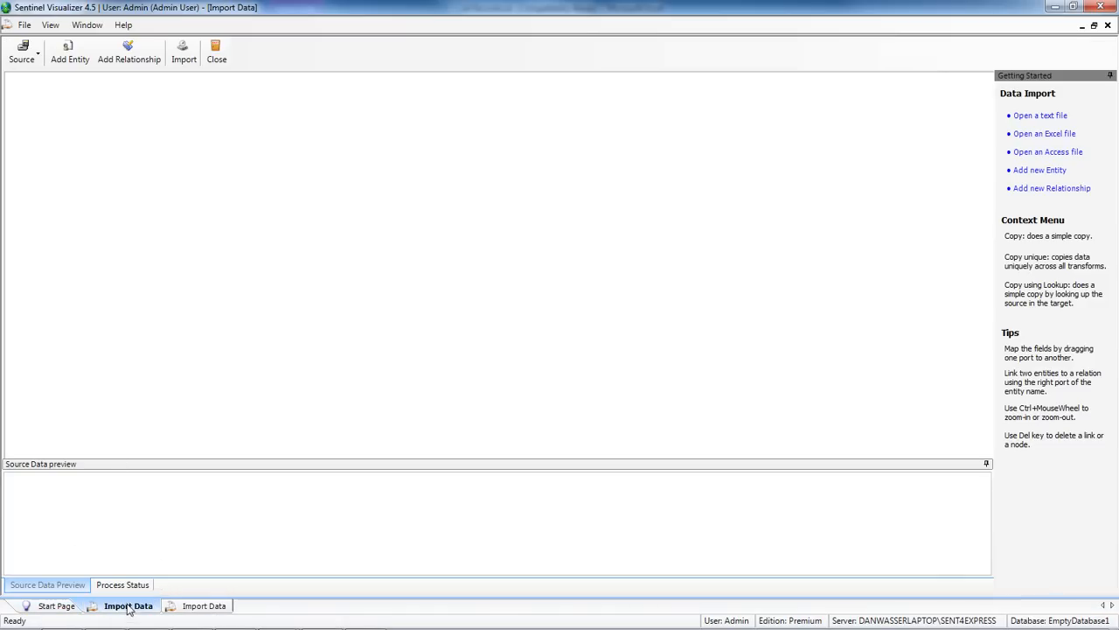
left_click(26, 53)
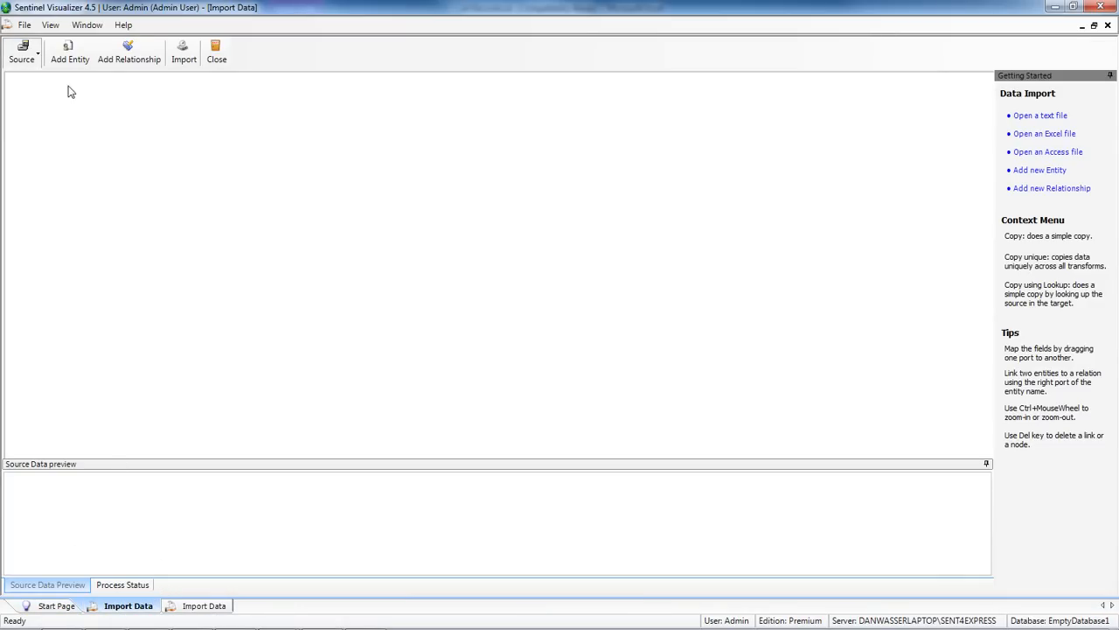
left_click(48, 93)
left_click(735, 198)
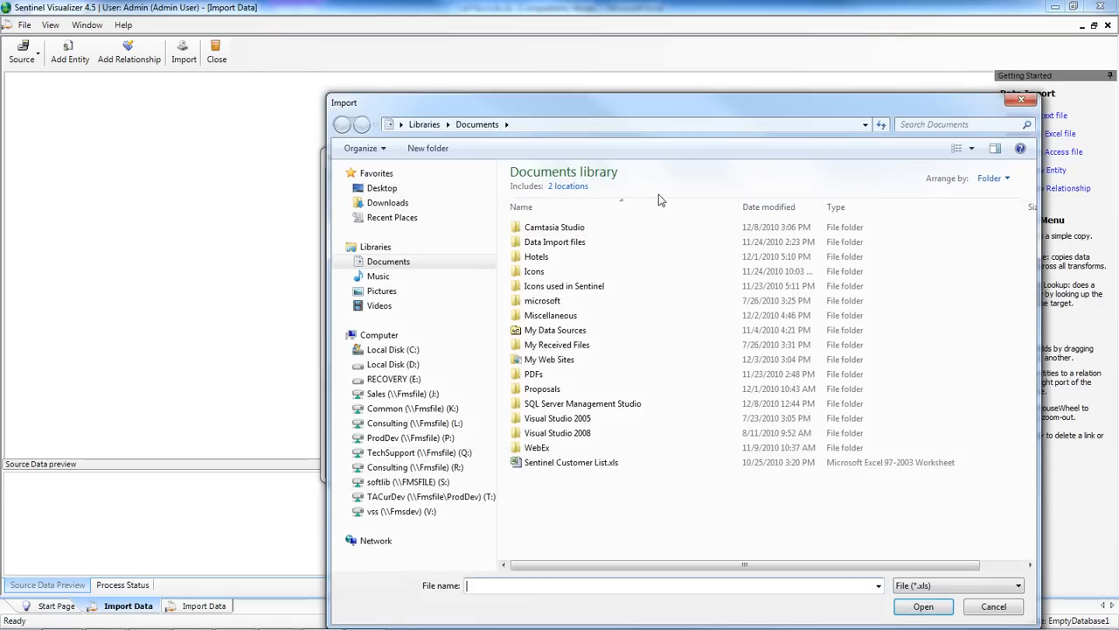
double_click(555, 244)
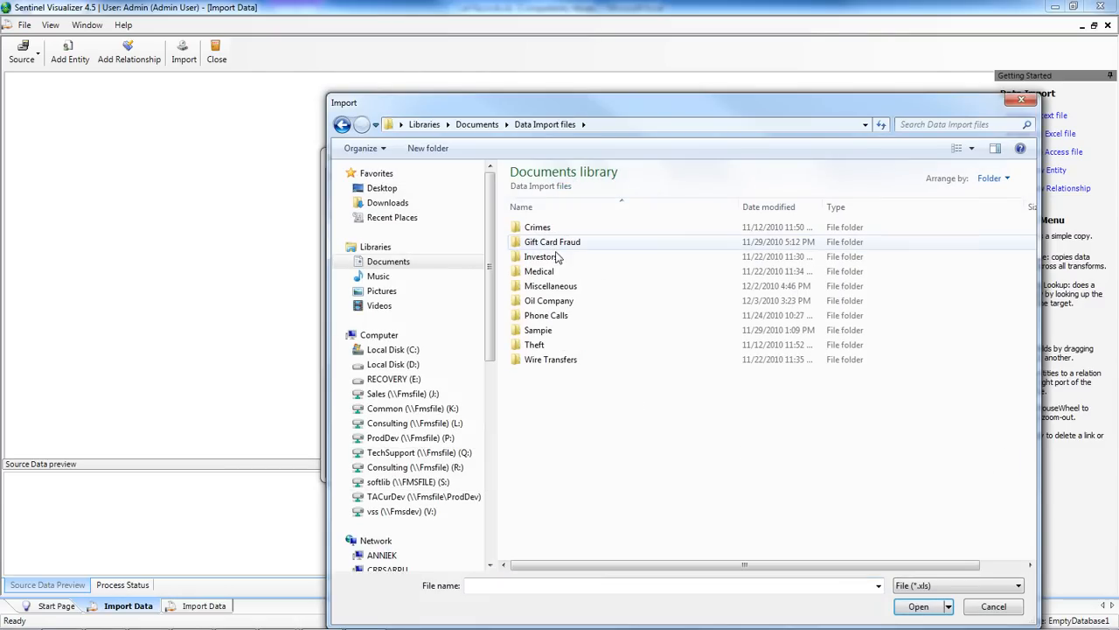
double_click(544, 316)
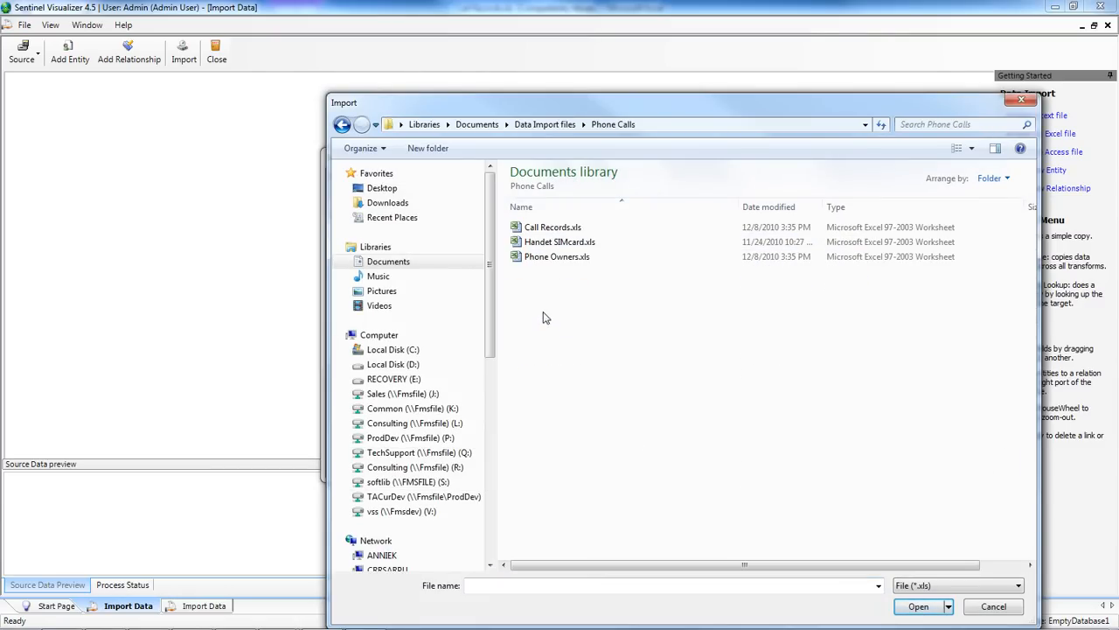
double_click(549, 259)
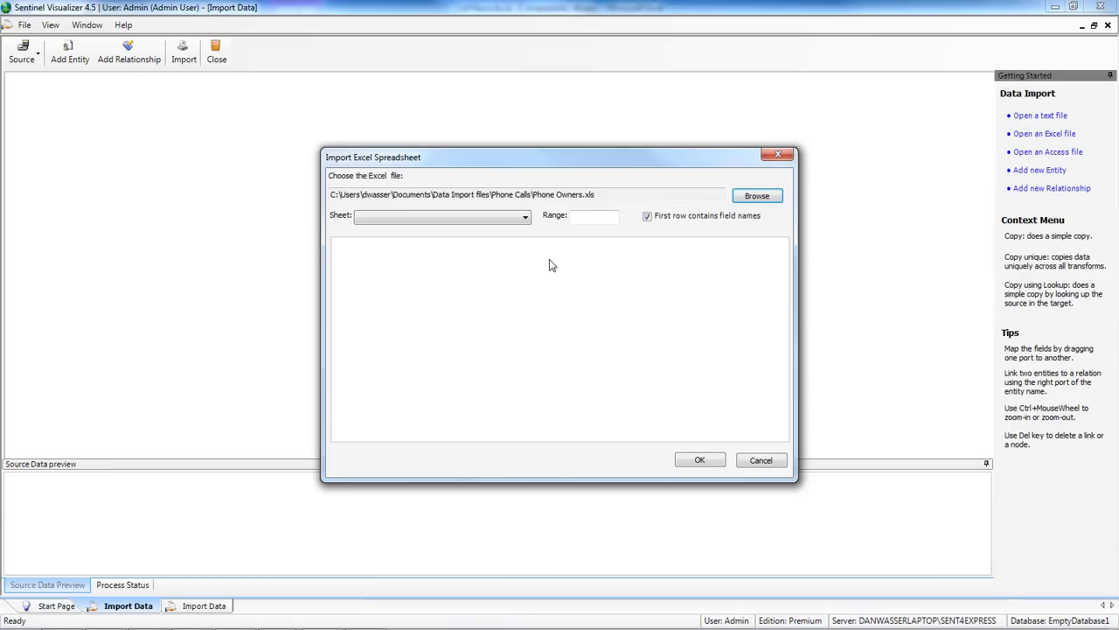
left_click(700, 461)
left_click_drag(542, 272, 58, 133)
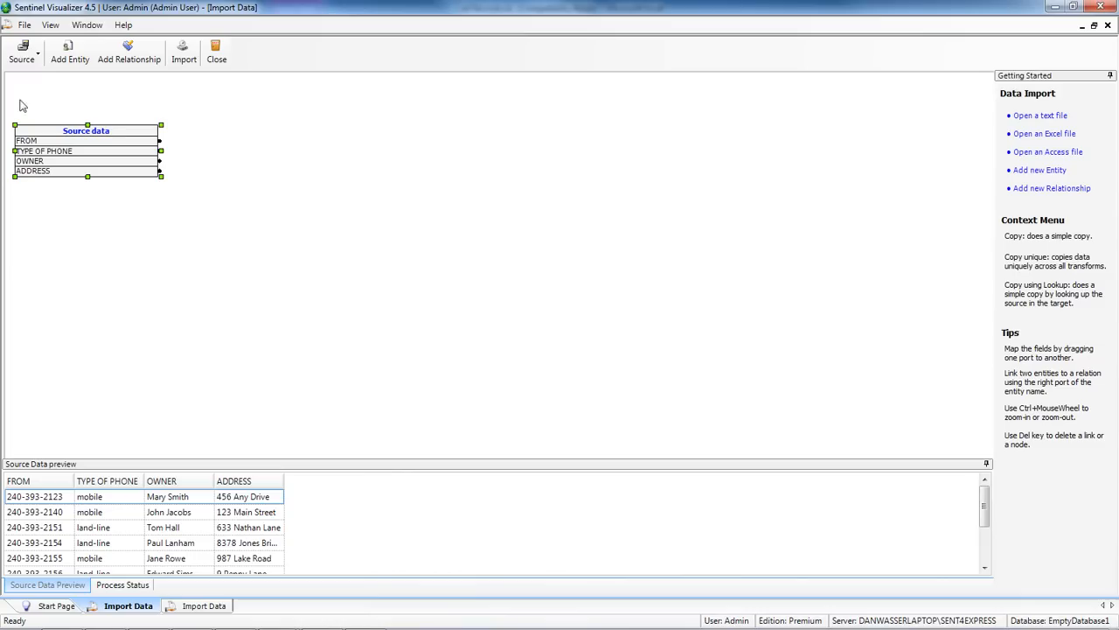
Step: Add an import entity beside the source data, map FROM to its Entity Name and set its Entity Type to Phone Number
left_click(70, 54)
left_click_drag(428, 207, 216, 95)
left_click_drag(160, 142, 219, 141)
left_click(324, 154)
left_click_drag(382, 184, 384, 245)
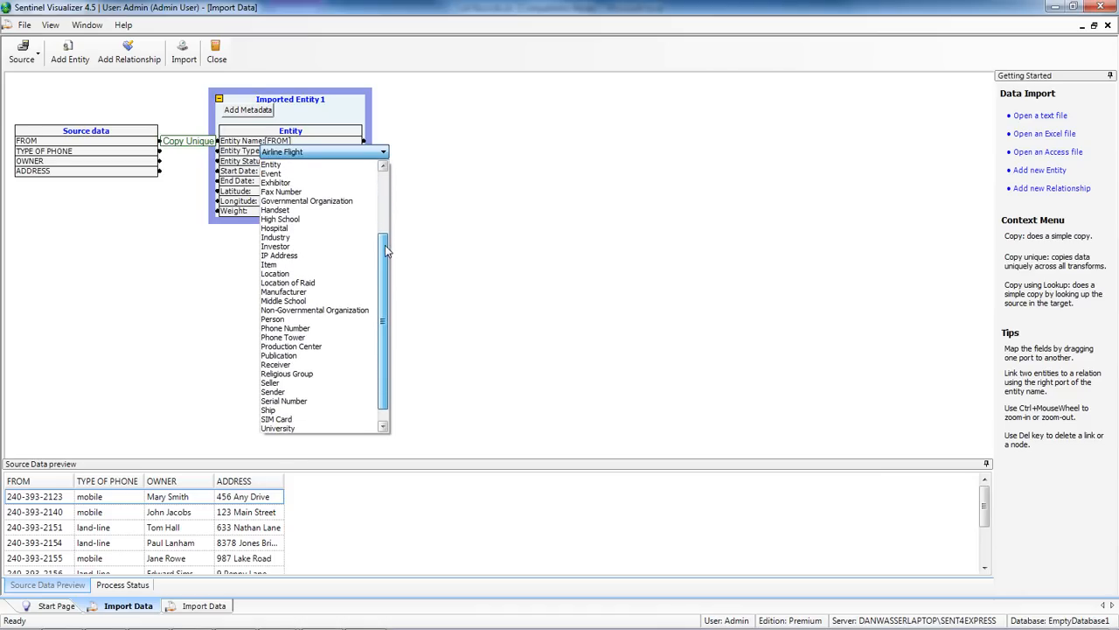
left_click(305, 331)
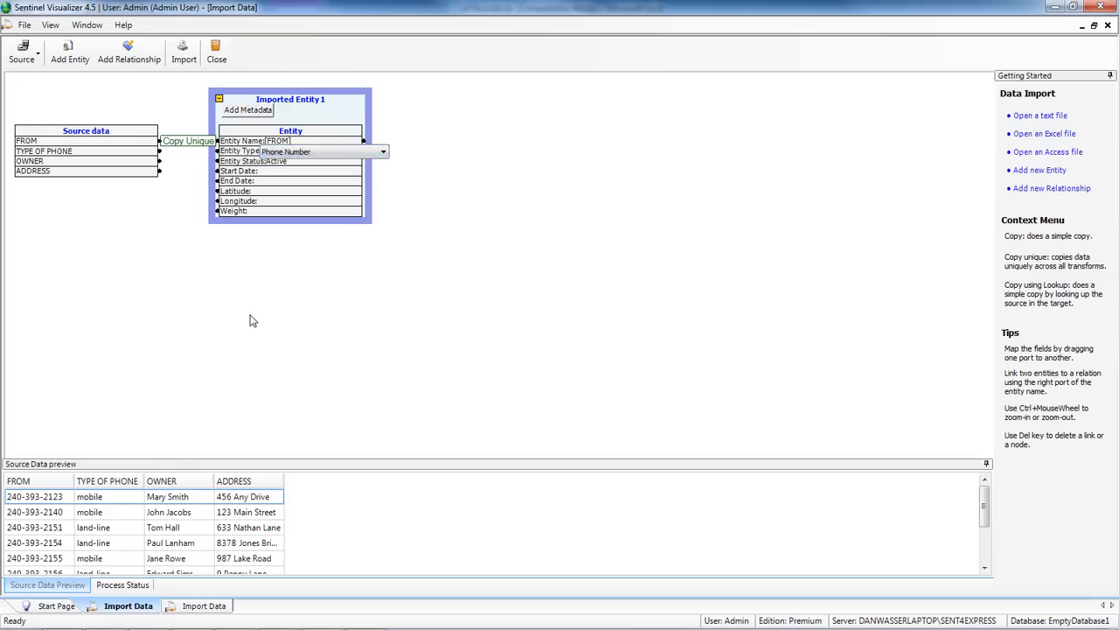
Step: Add metadata to the Phone Number entity, mapping TYPE OF PHONE to its value with the metadata type Type Of Phone
left_click(252, 112)
left_click_drag(162, 156, 215, 250)
left_click(341, 240)
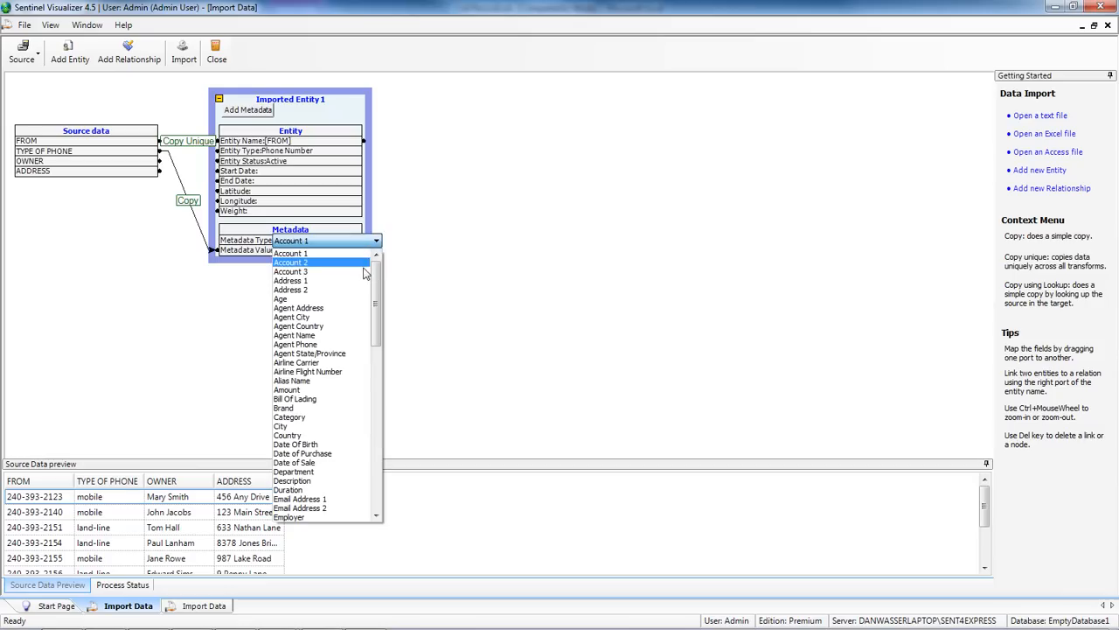
left_click_drag(378, 263, 380, 448)
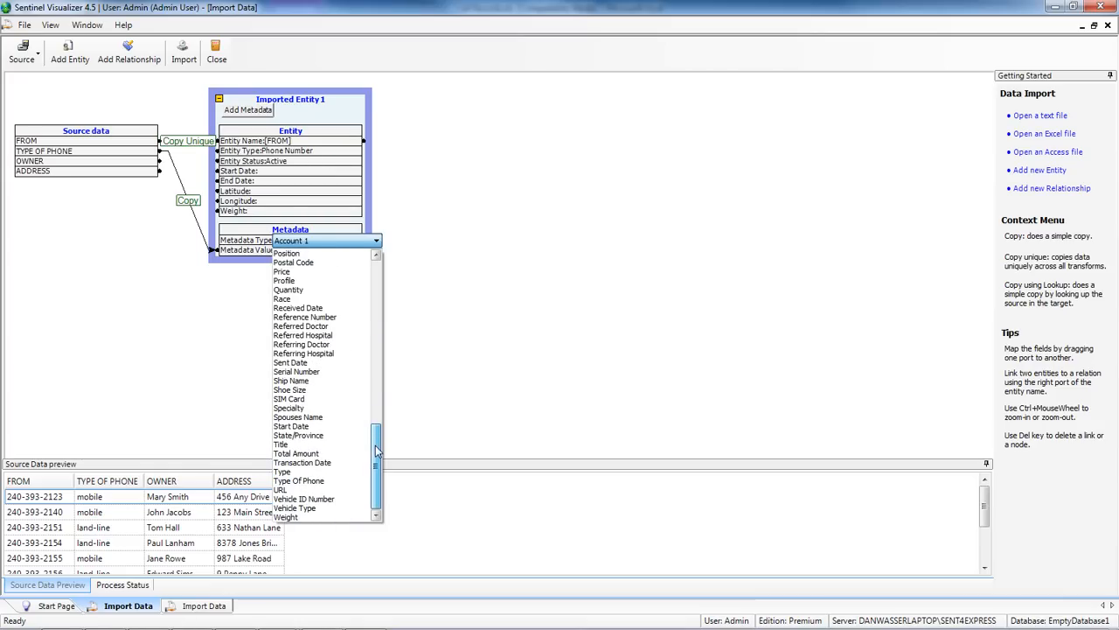
left_click(317, 486)
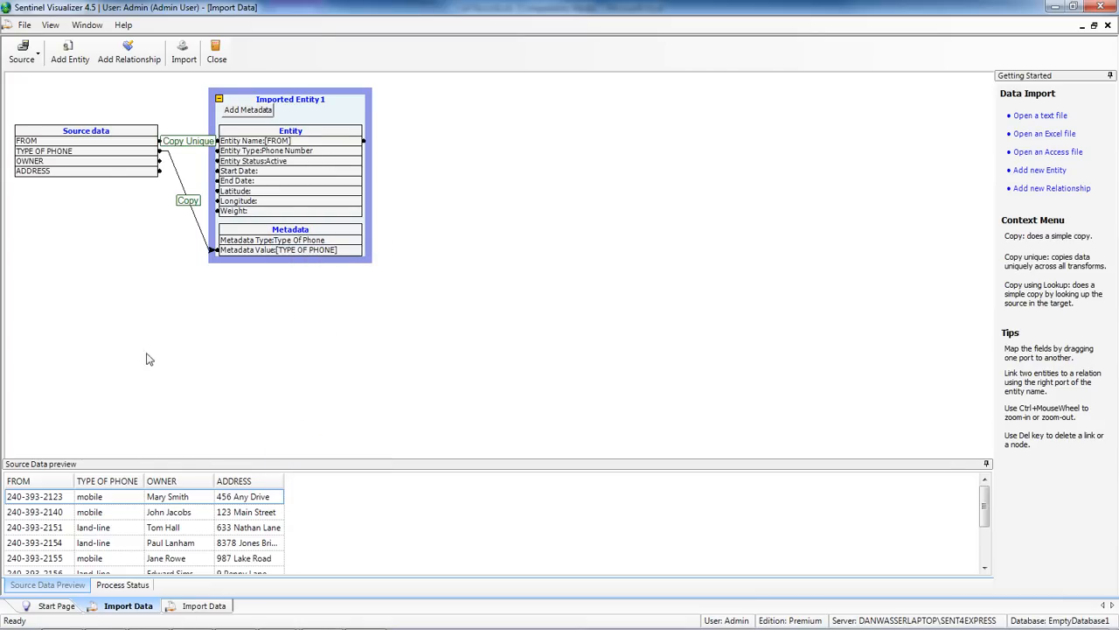
Step: Add a second import entity beside the first, map OWNER to its Entity Name and set its Entity Type to Person
left_click(70, 52)
left_click_drag(439, 199, 455, 91)
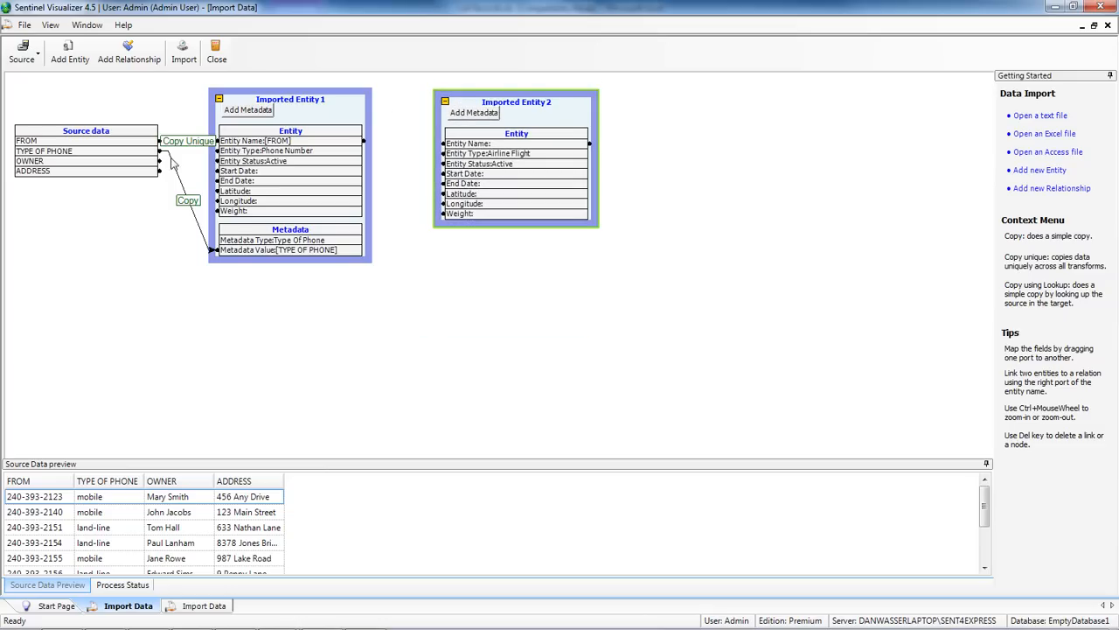
left_click_drag(160, 164, 481, 148)
left_click(549, 159)
left_click(552, 157)
left_click_drag(609, 205, 608, 250)
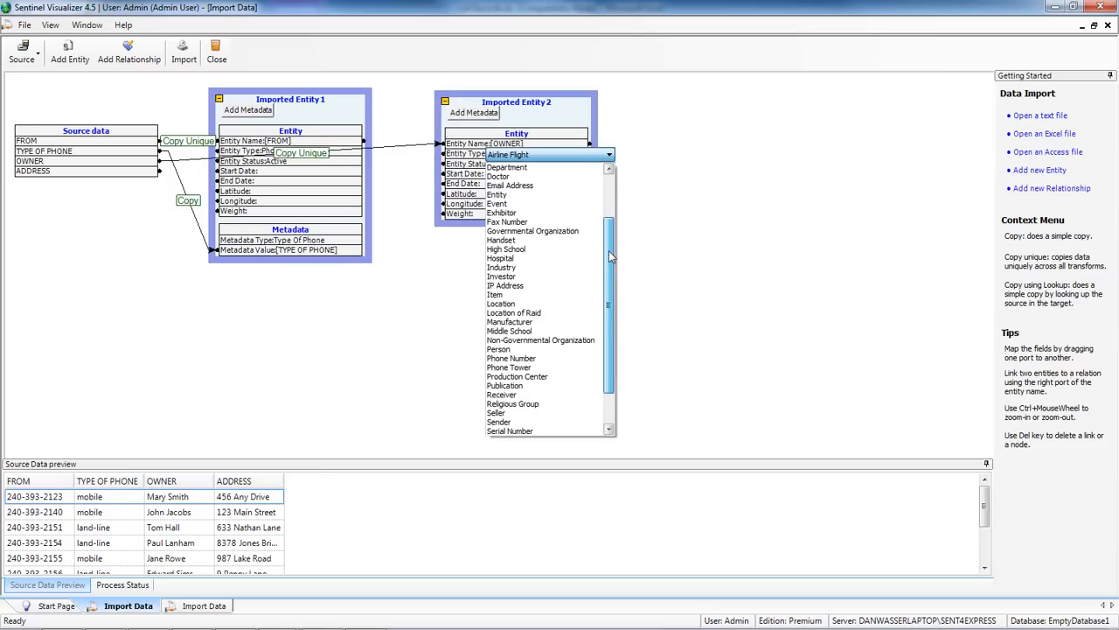
left_click(502, 347)
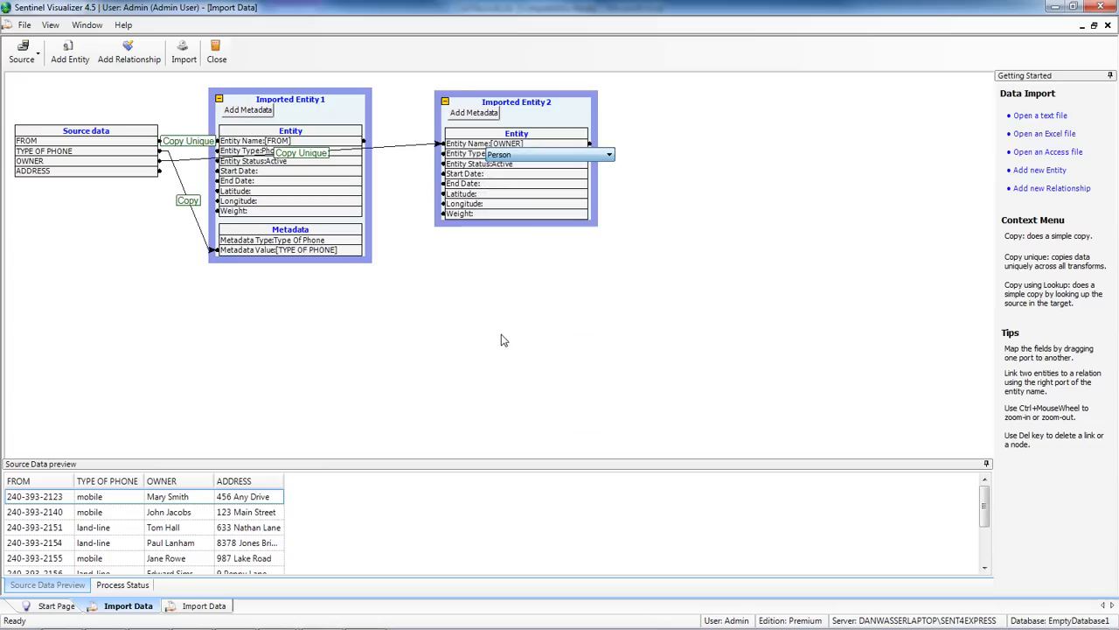
Step: Add metadata to the Person entity, mapping ADDRESS to its value with the metadata type Address 1
left_click(473, 114)
mouse_move(159, 172)
left_mouse_down()
mouse_move(187, 192)
mouse_move(399, 262)
mouse_move(503, 255)
left_mouse_up()
left_click(558, 244)
left_click(551, 285)
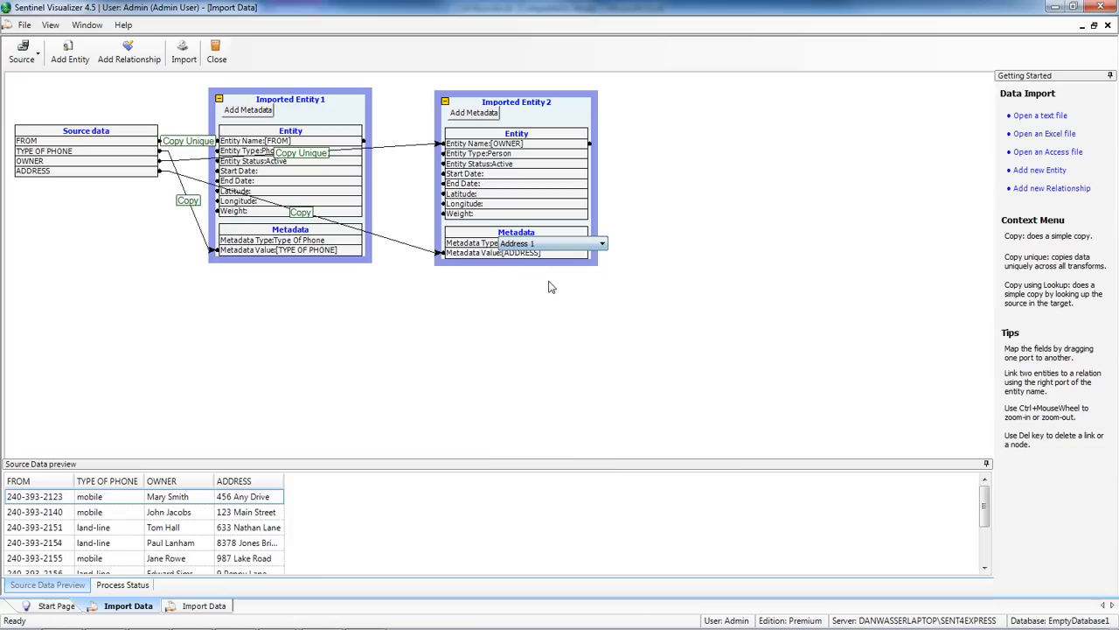
left_click(549, 285)
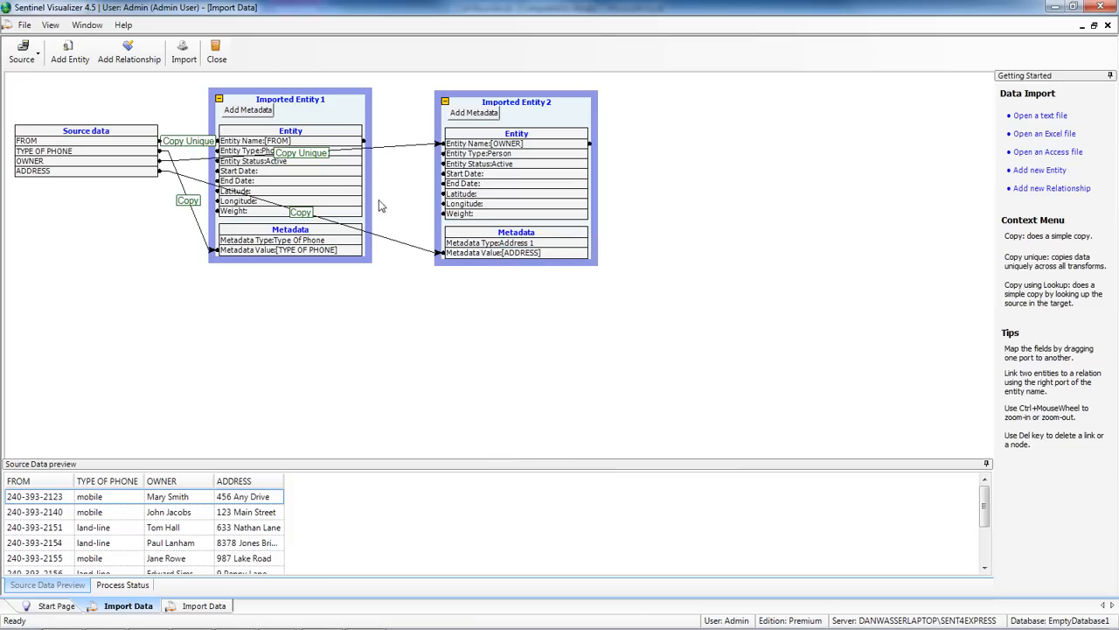
Step: Add a relationship below the two entities from the Person entity to the Phone Number entity with the relationship type Has/Owns Phone
left_click(132, 59)
left_click_drag(404, 253, 353, 320)
left_click_drag(590, 145, 348, 366)
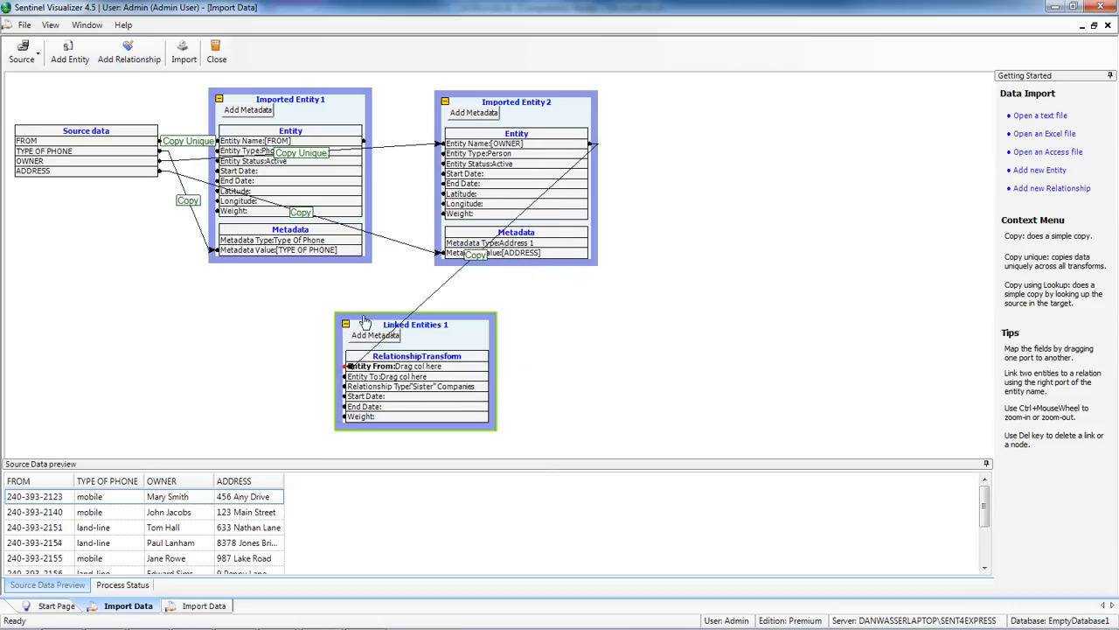
left_click(470, 390)
left_click_drag(555, 166, 556, 219)
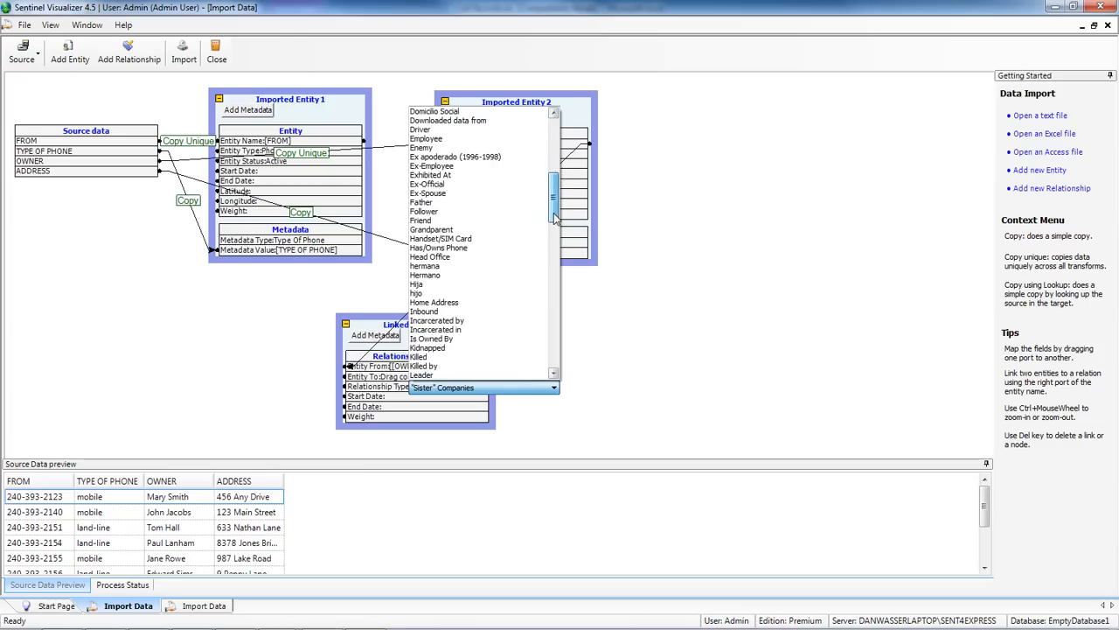
left_click(440, 247)
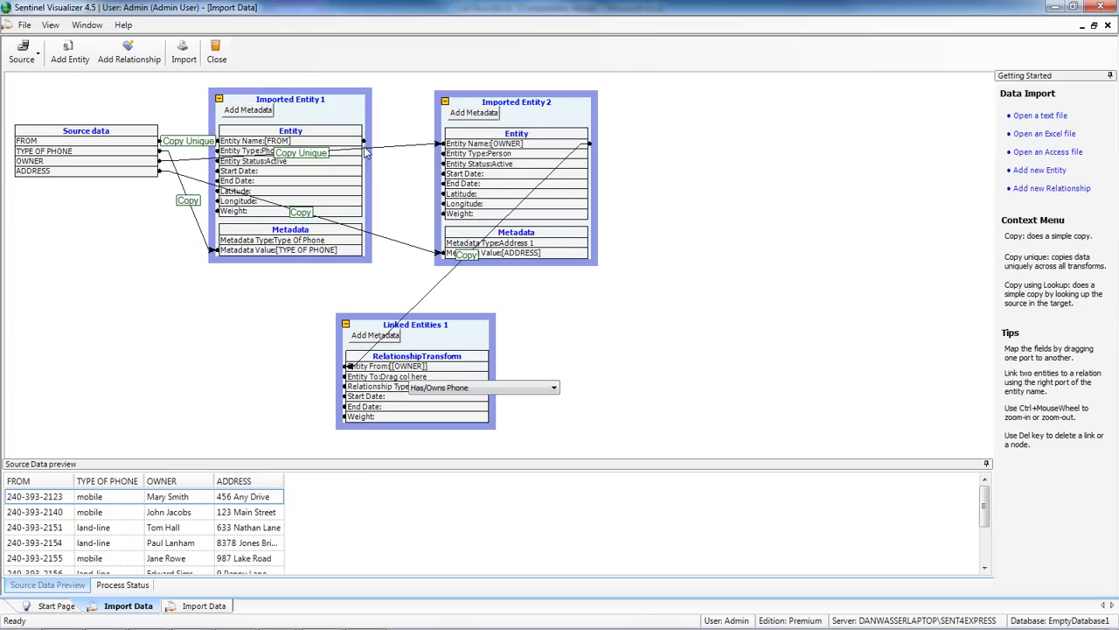
left_click_drag(364, 143, 349, 376)
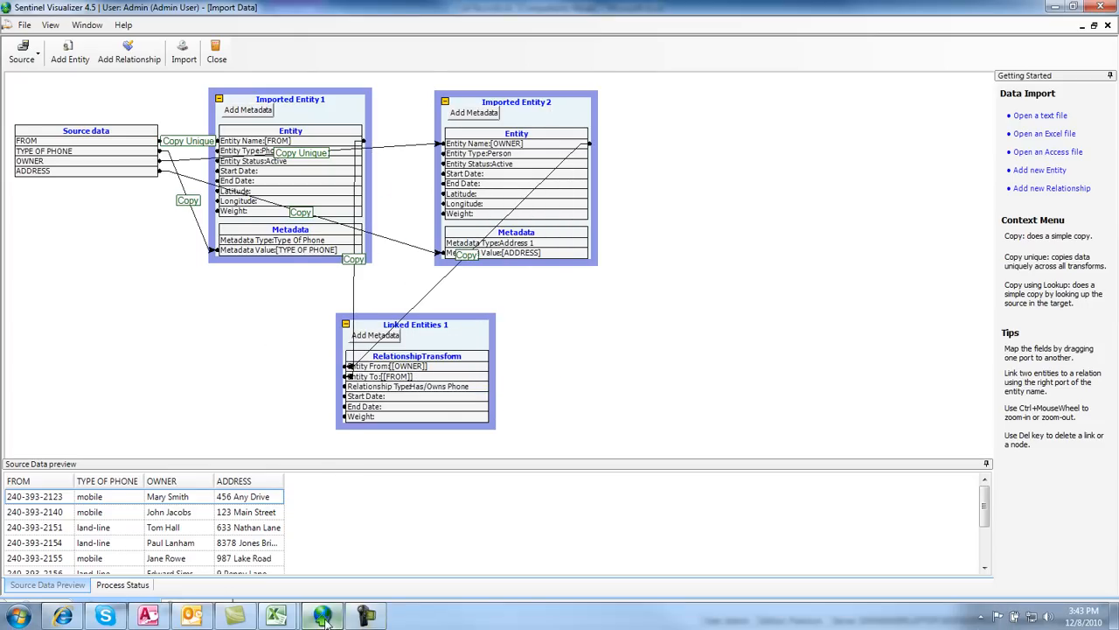
Step: Recheck the four columns of Phone Owners.xls in Excel against the import mapping, and return to the Import Data page
left_click(278, 616)
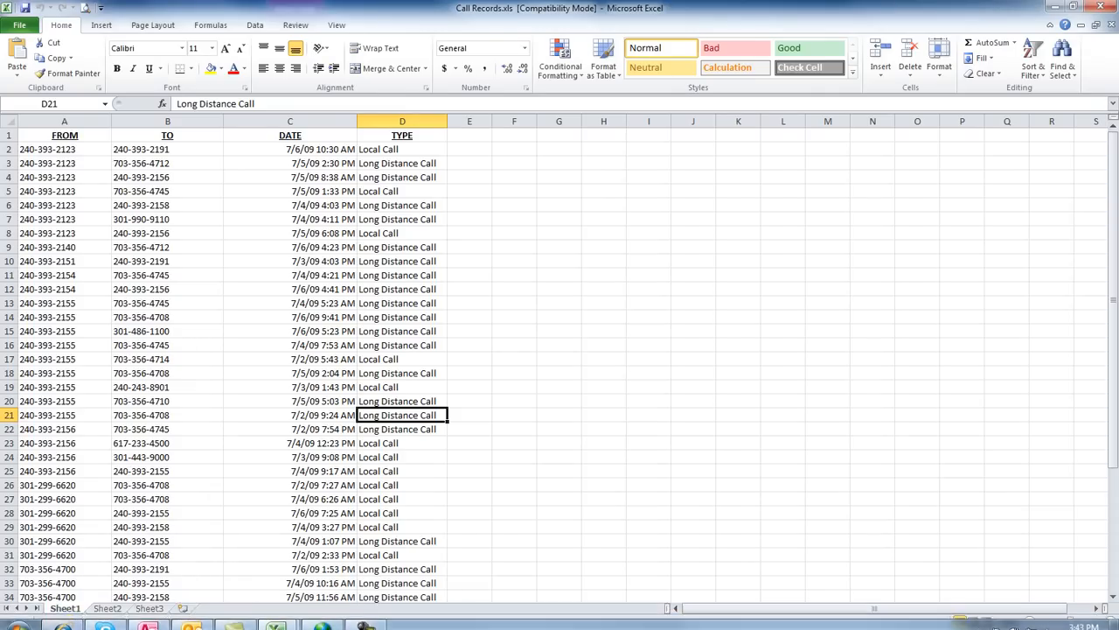
mouse_move(276, 614)
left_click(243, 572)
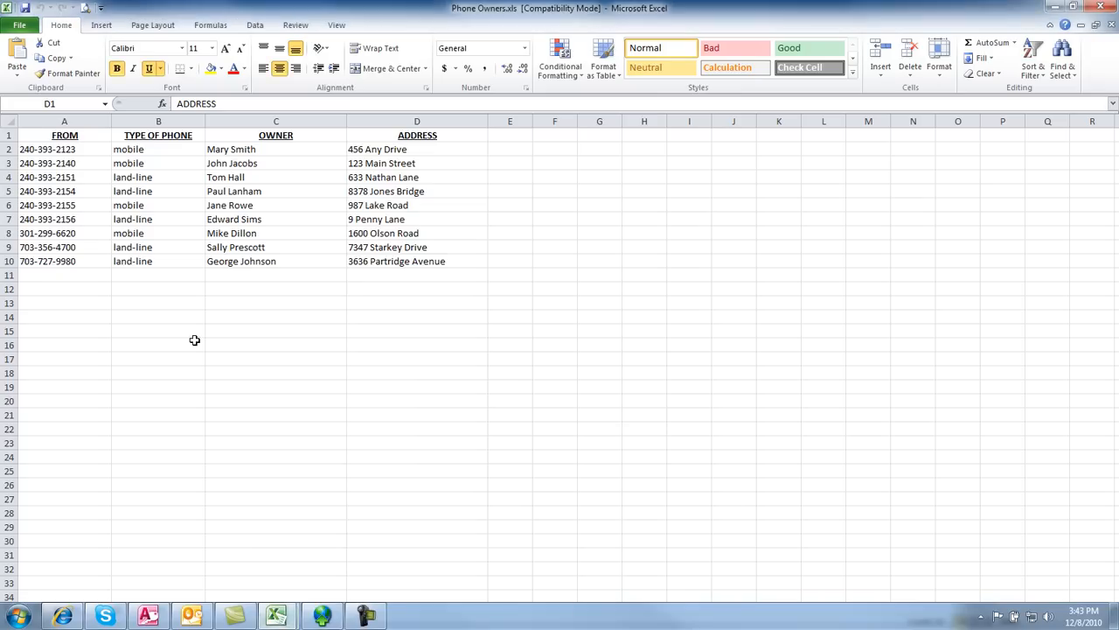
left_click_drag(68, 124, 411, 123)
left_click(378, 145)
mouse_move(279, 614)
left_click(342, 542)
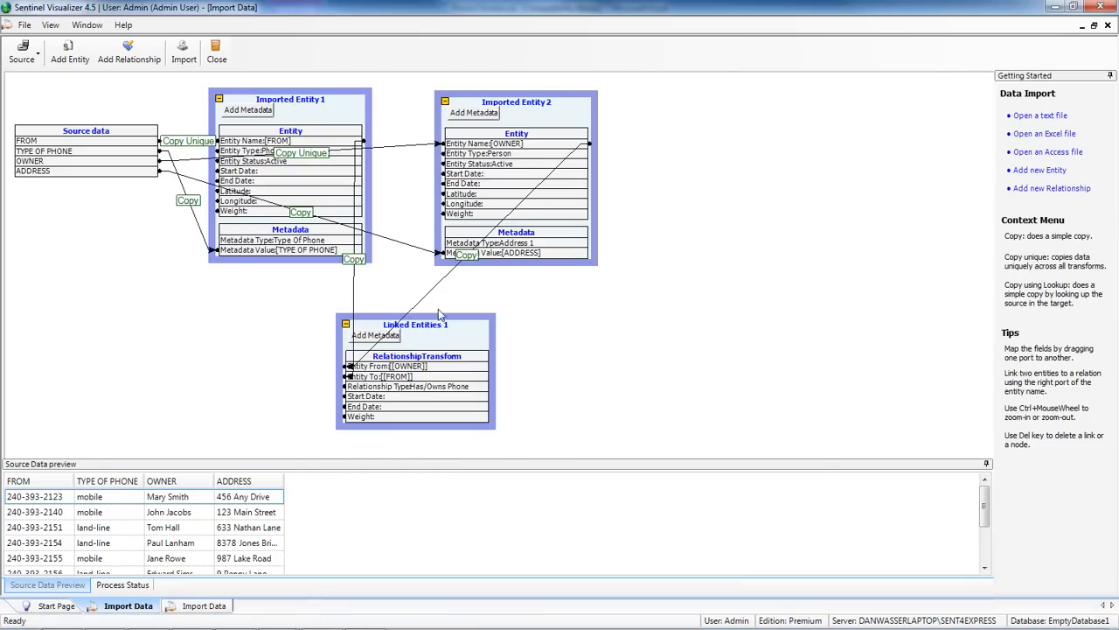
Step: Run the import of the mapped phone owner data and open a new Visualizer chart
left_click(185, 54)
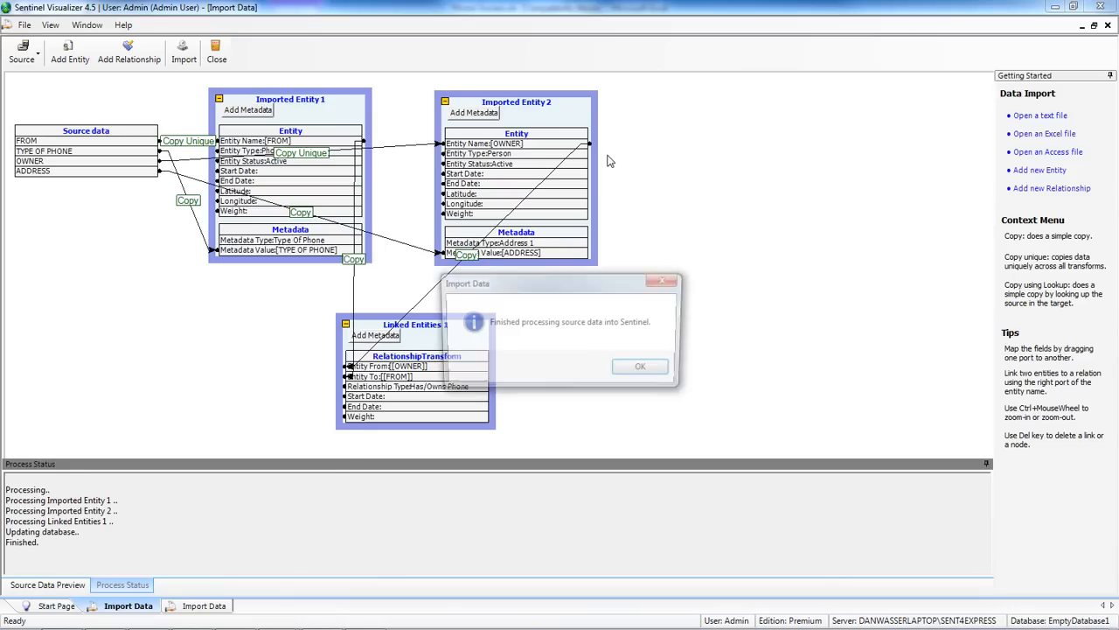
left_click(644, 370)
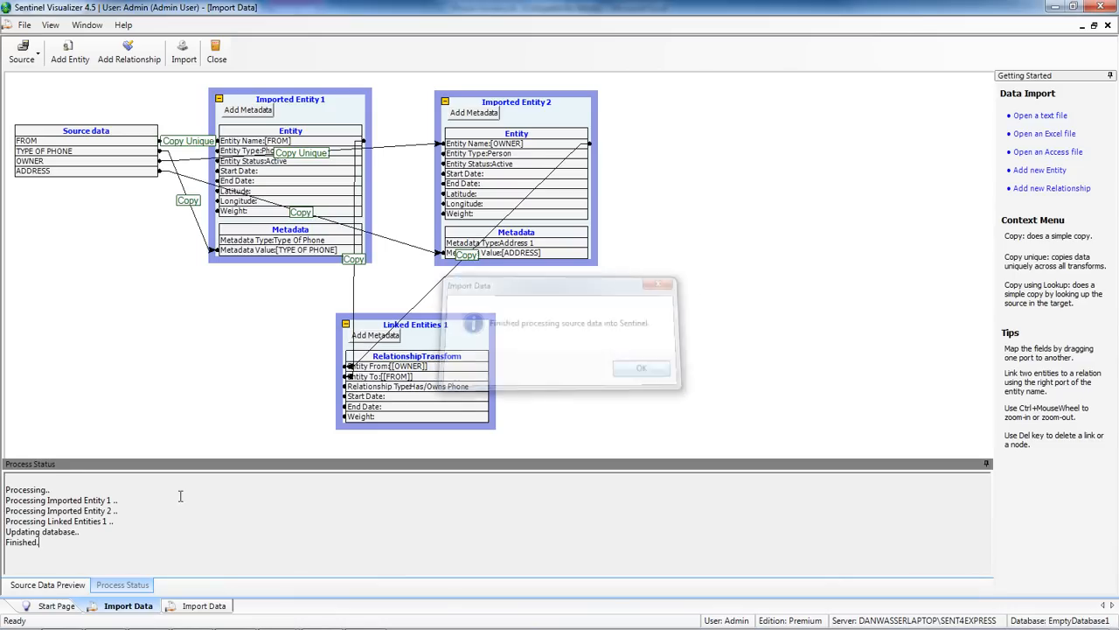
left_click(56, 605)
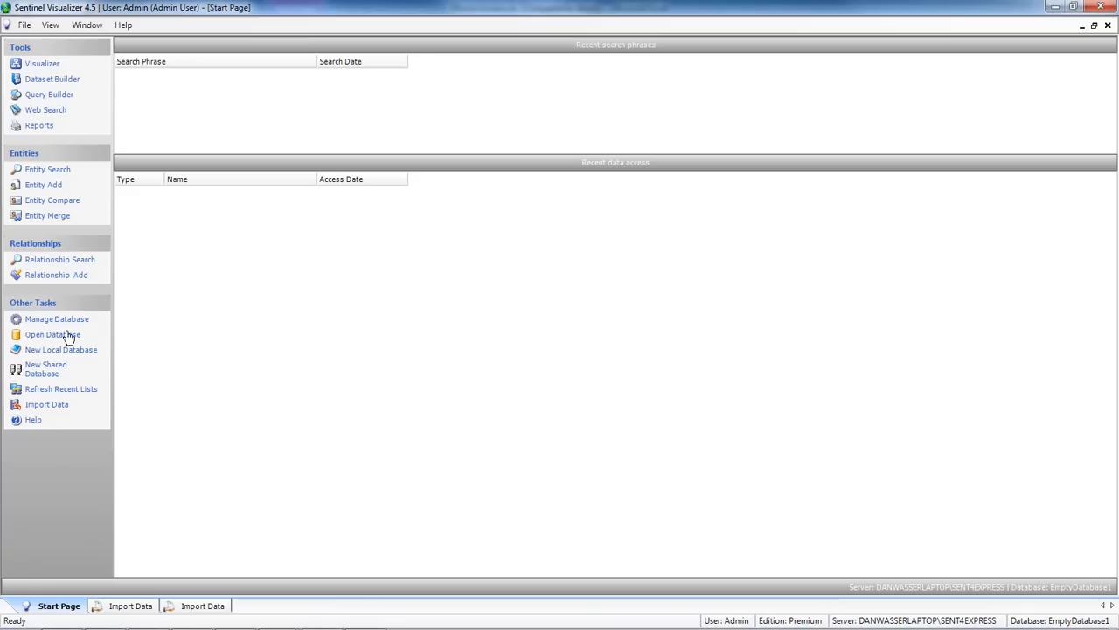
left_click(44, 67)
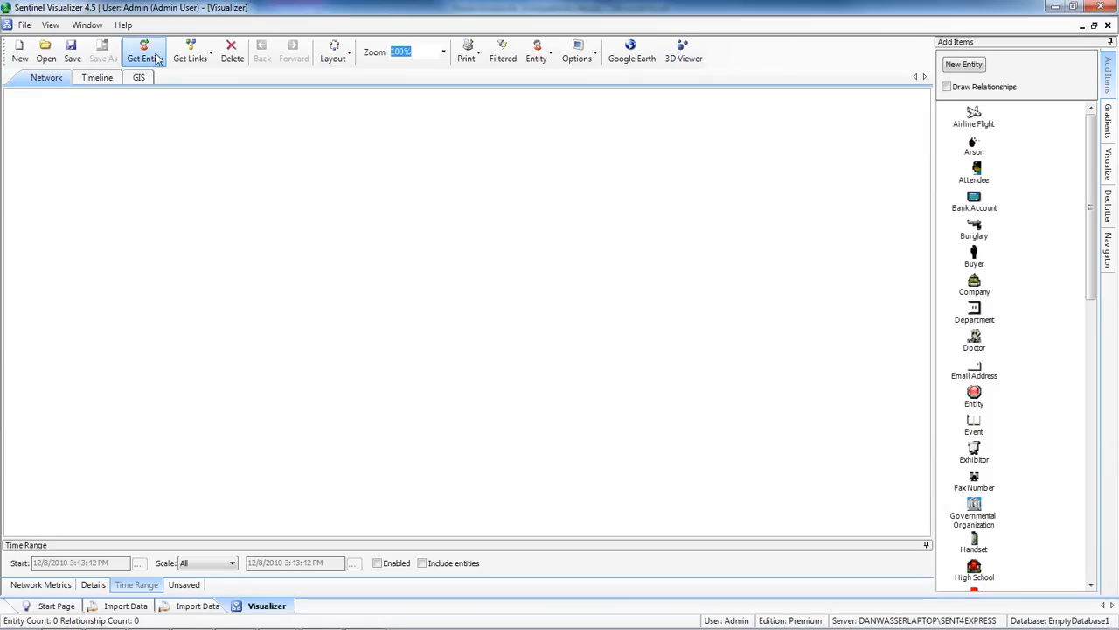
Step: Add the first person found by searching entities for "m" to the chart and load their linked phone number, spacing the two nodes apart
left_click(144, 54)
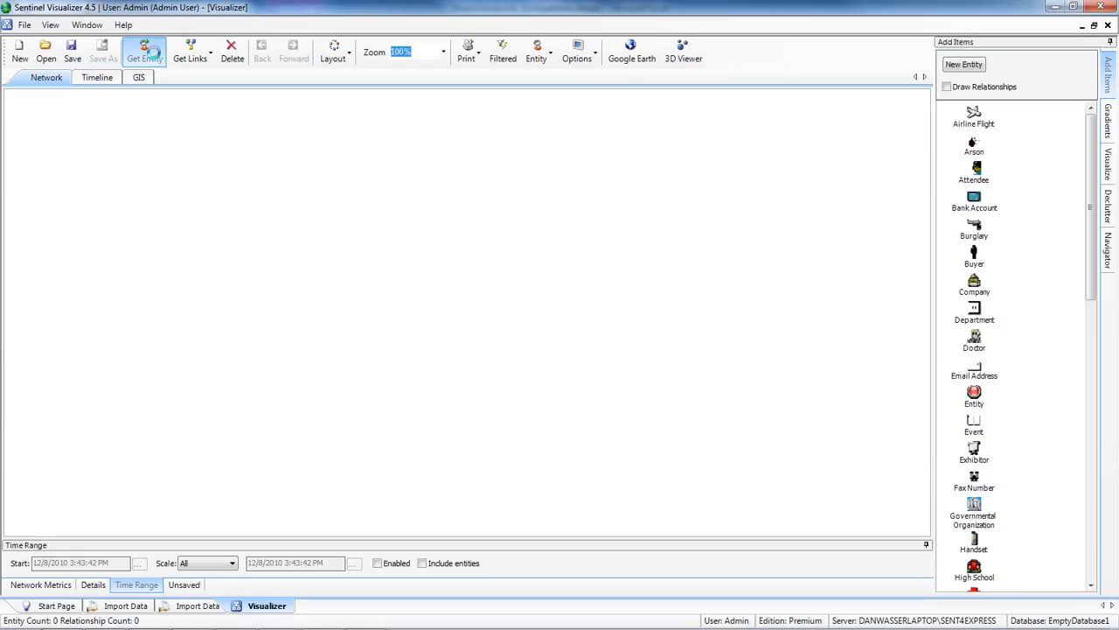
type("m")
key("Return")
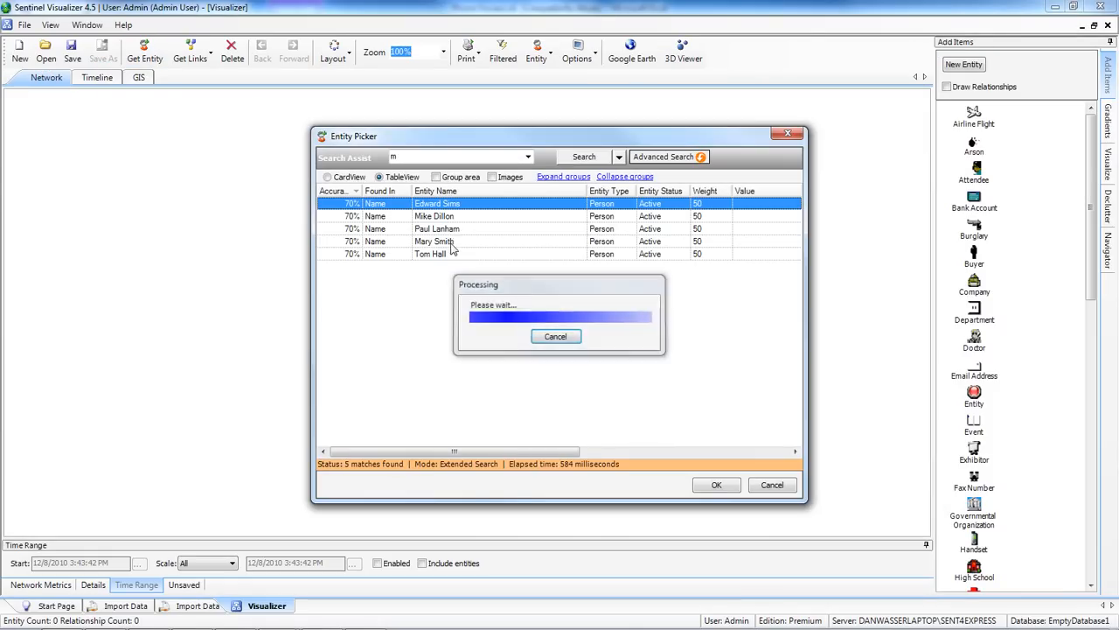
double_click(446, 204)
right_click(465, 312)
left_click(495, 332)
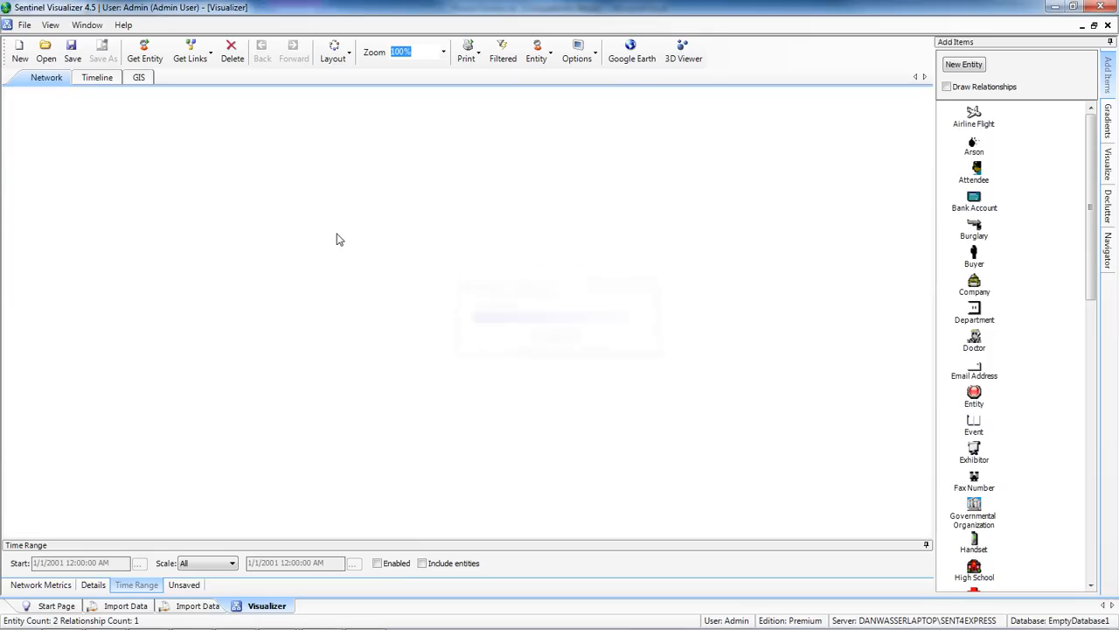
left_click_drag(171, 178, 212, 329)
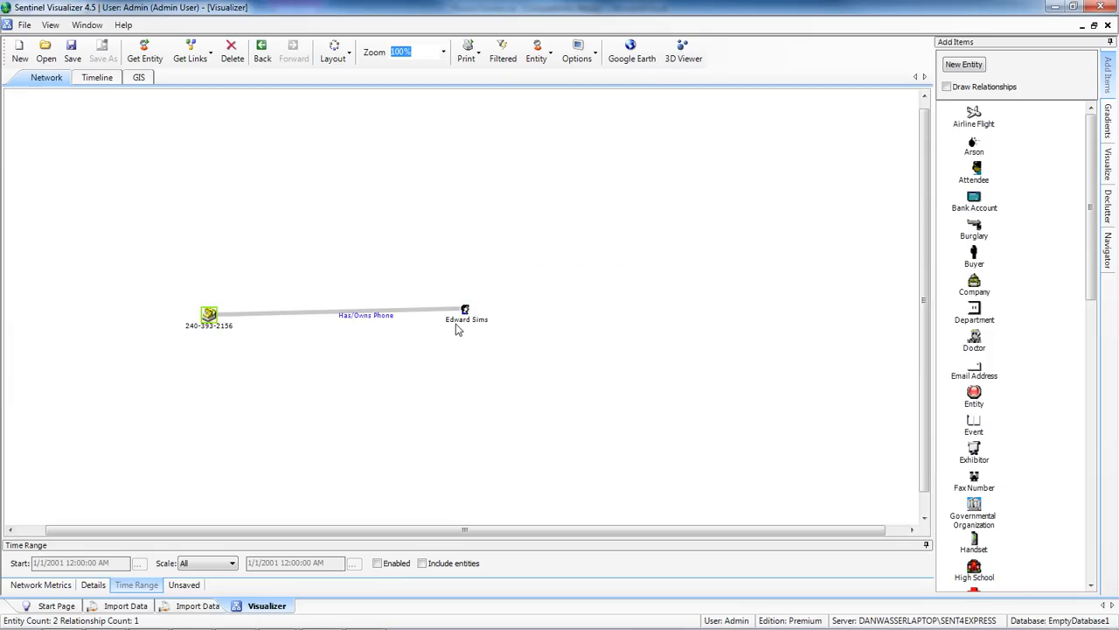
Step: Add the fourth person in the "m" entity search above the existing pair, load their linked phone number, and spread both nodes apart
left_click(144, 53)
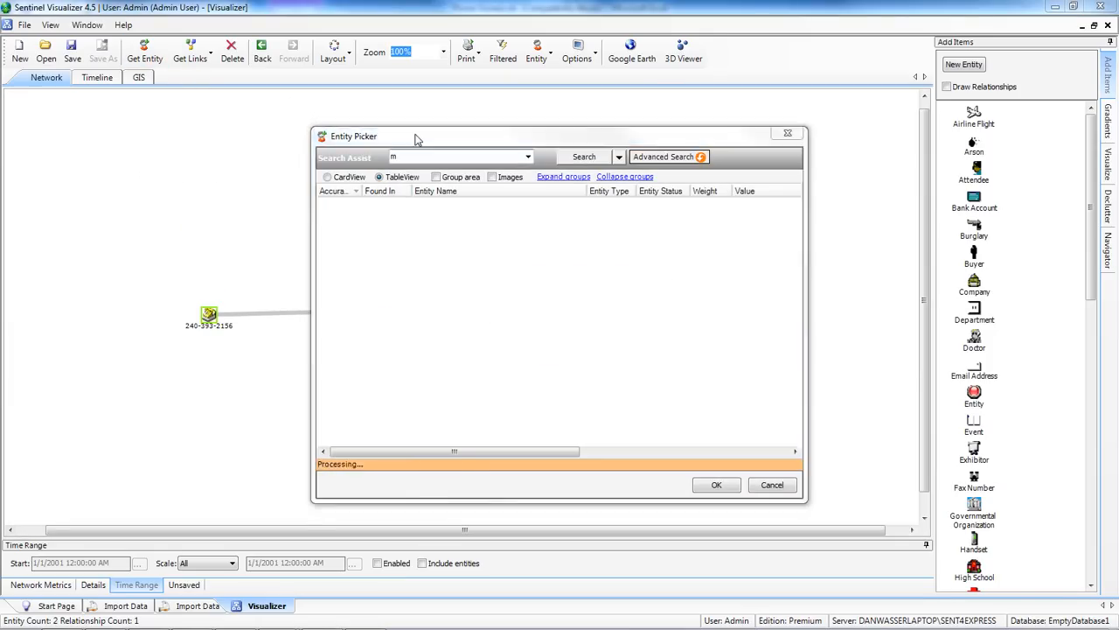
type("m")
key("Return")
double_click(452, 246)
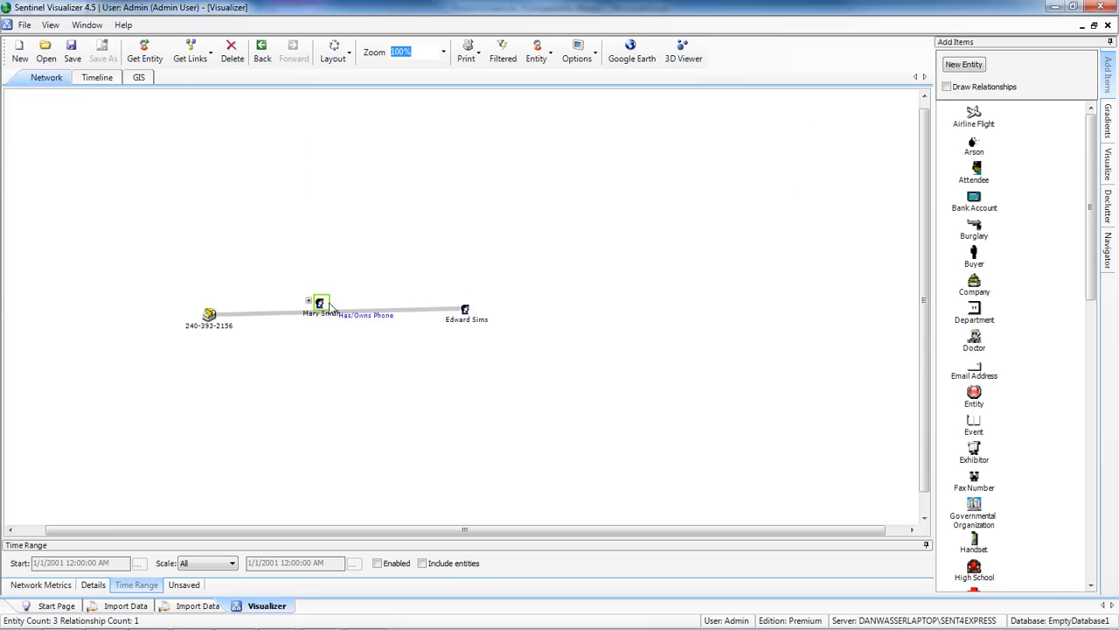
left_click_drag(319, 303, 411, 242)
right_click(420, 242)
left_click(450, 248)
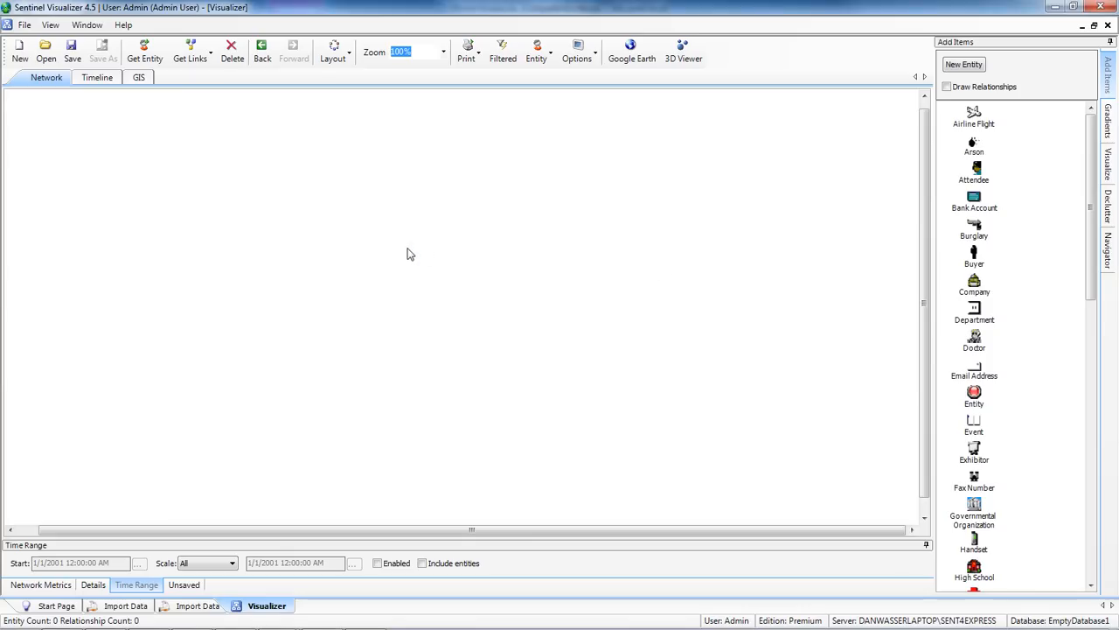
left_click_drag(432, 196, 258, 199)
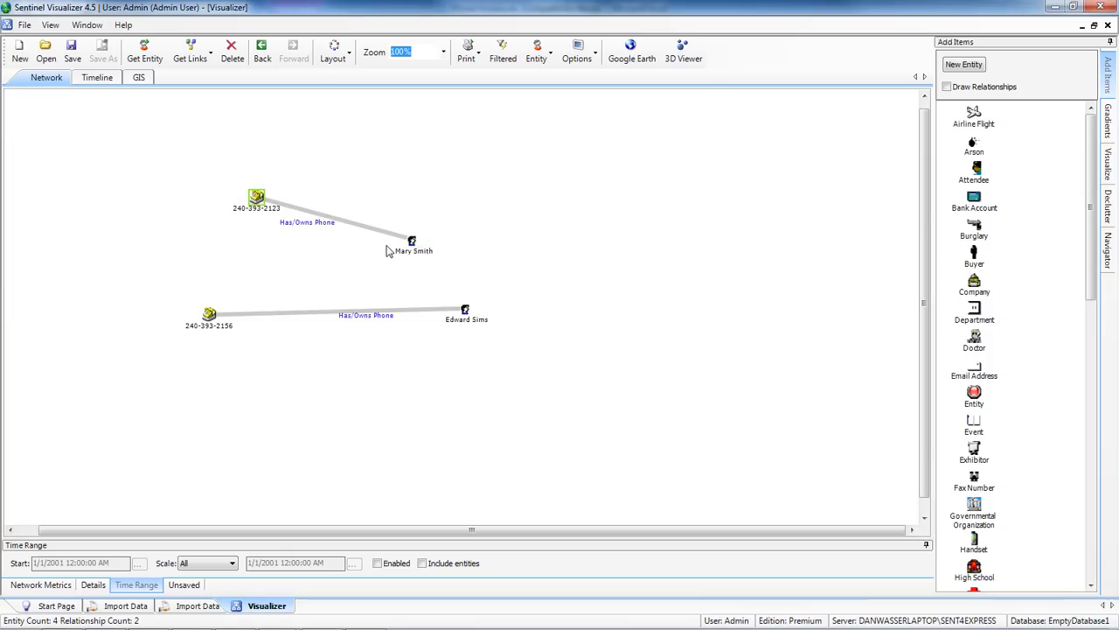
left_click_drag(413, 245, 468, 238)
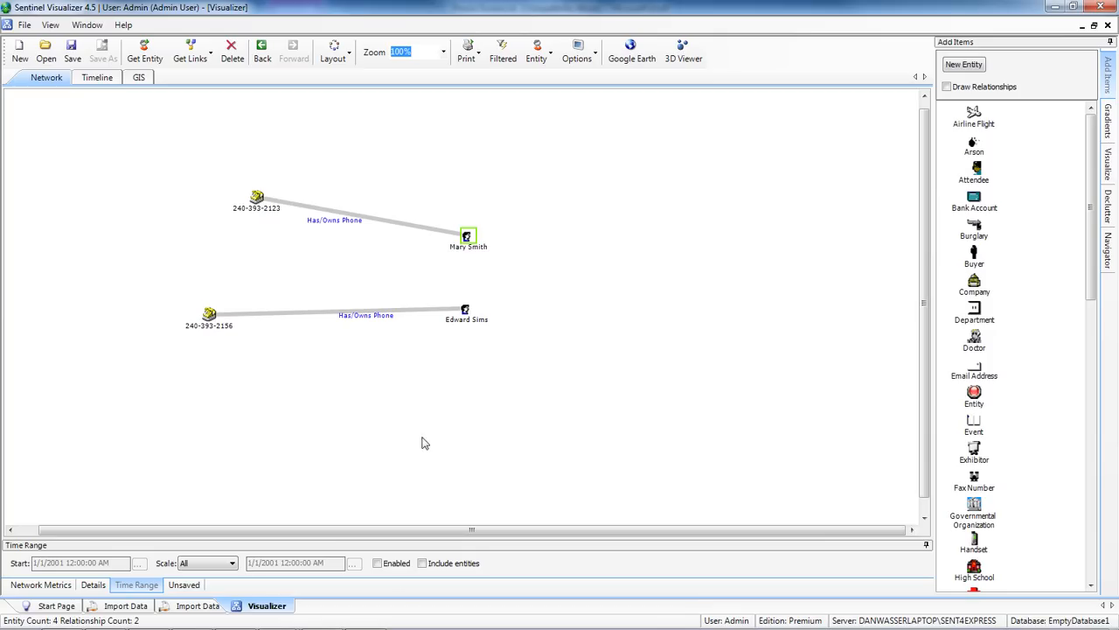
Step: Switch to Excel and examine the FROM, TO and DATE columns of the call records in Call Records.xls
mouse_move(282, 623)
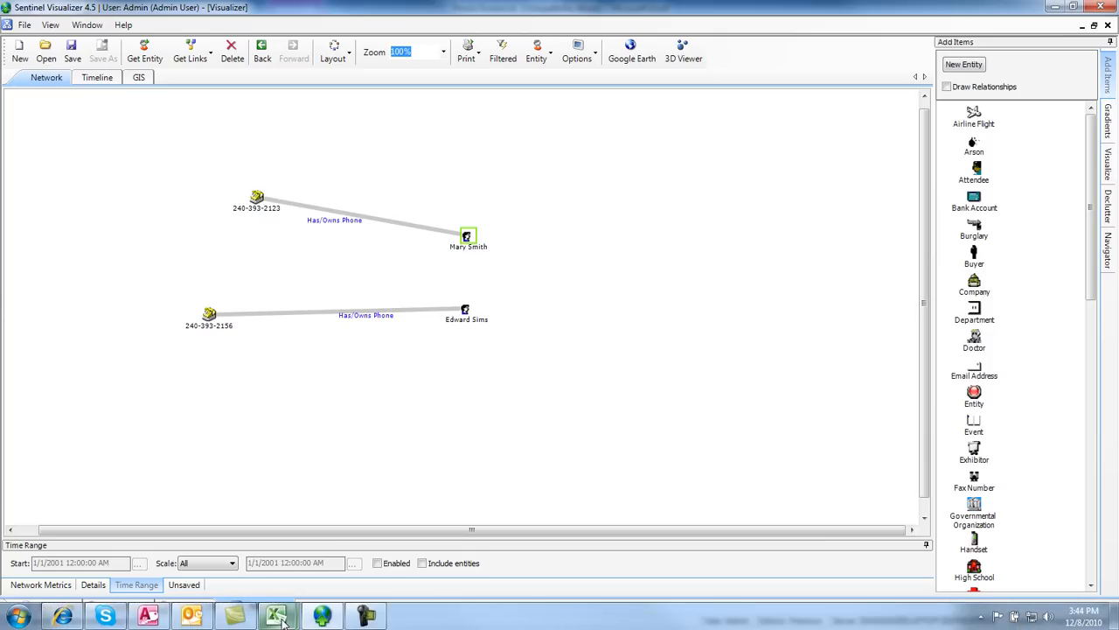
left_click(312, 565)
left_click_drag(59, 153, 349, 444)
mouse_move(273, 622)
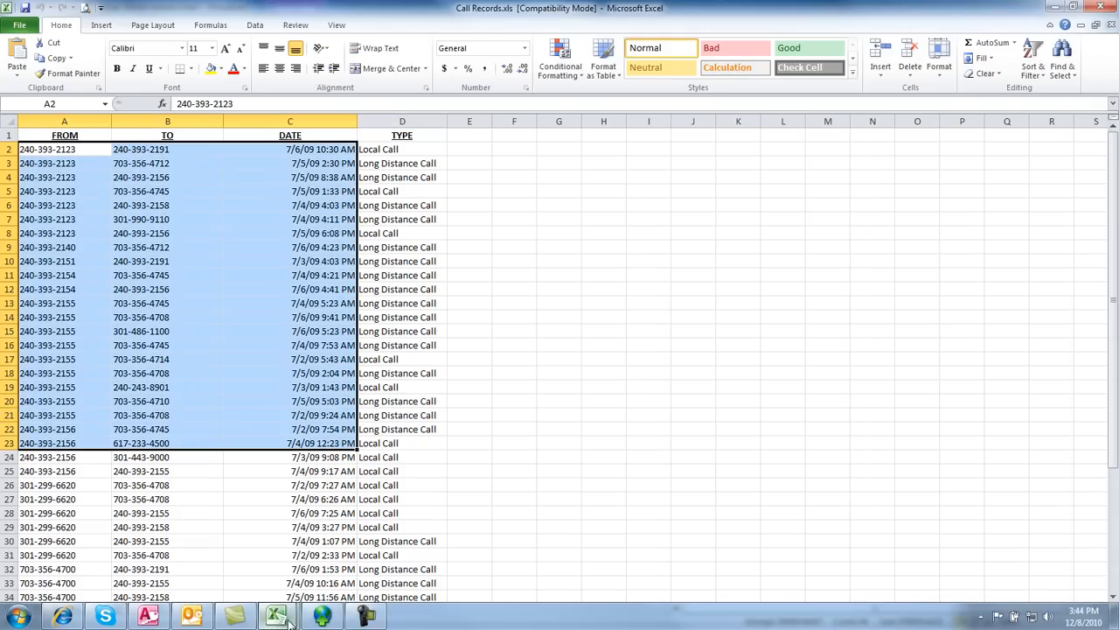
Step: Return to Sentinel Visualizer's empty Import Data page and load Sheet1 of Call Records.xls as source data, placing its block beside the canvas edge
left_click(322, 616)
left_click(181, 606)
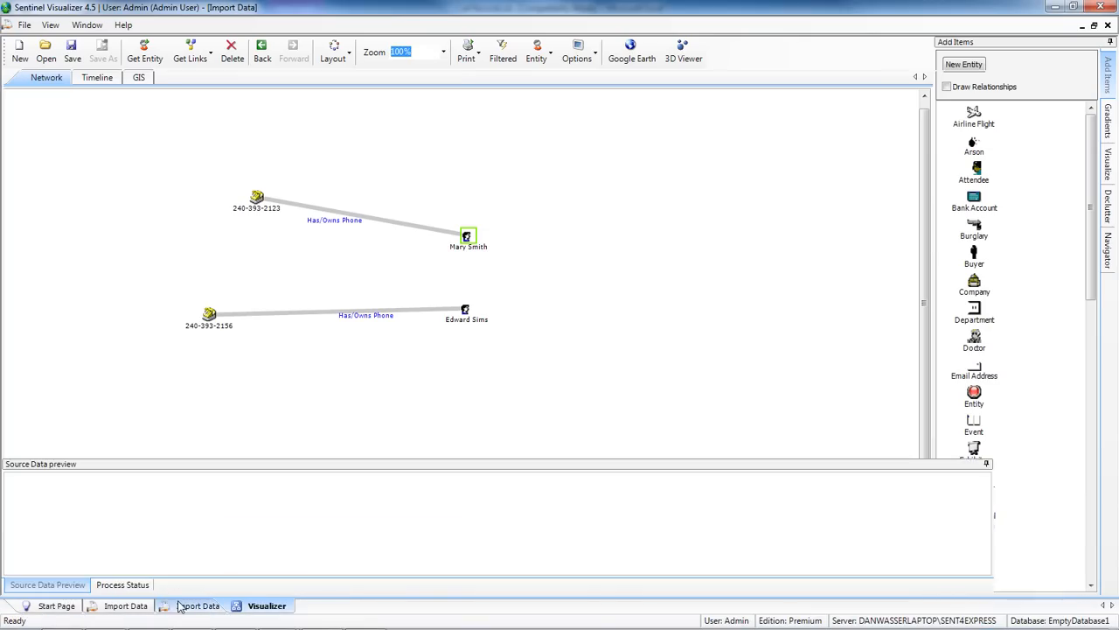
left_click(40, 61)
left_click(56, 94)
left_click(745, 200)
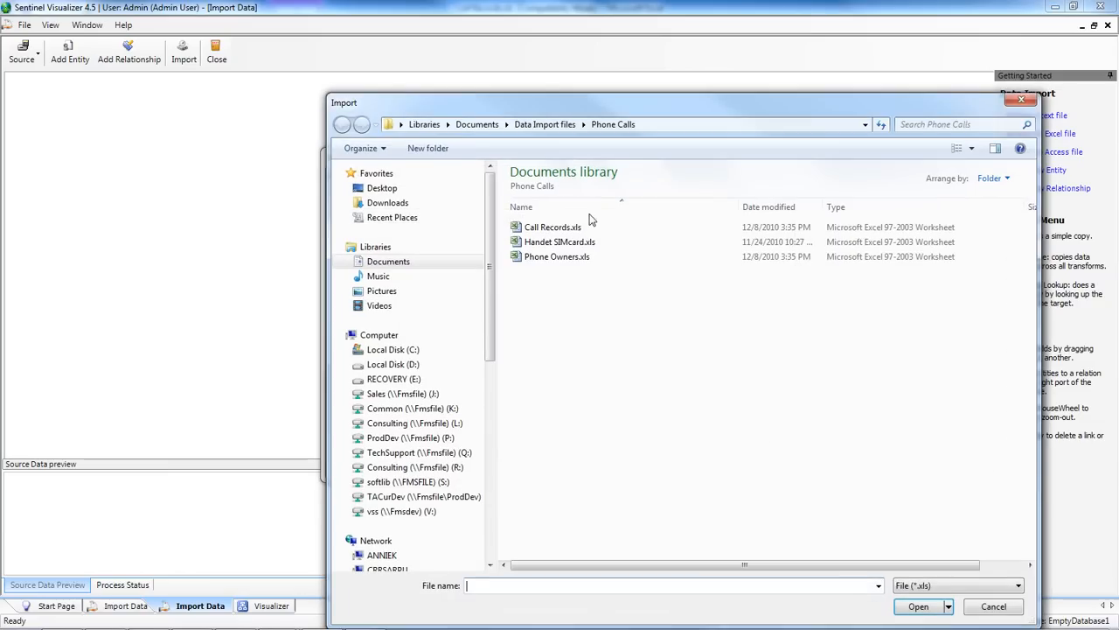
left_click(561, 229)
double_click(564, 230)
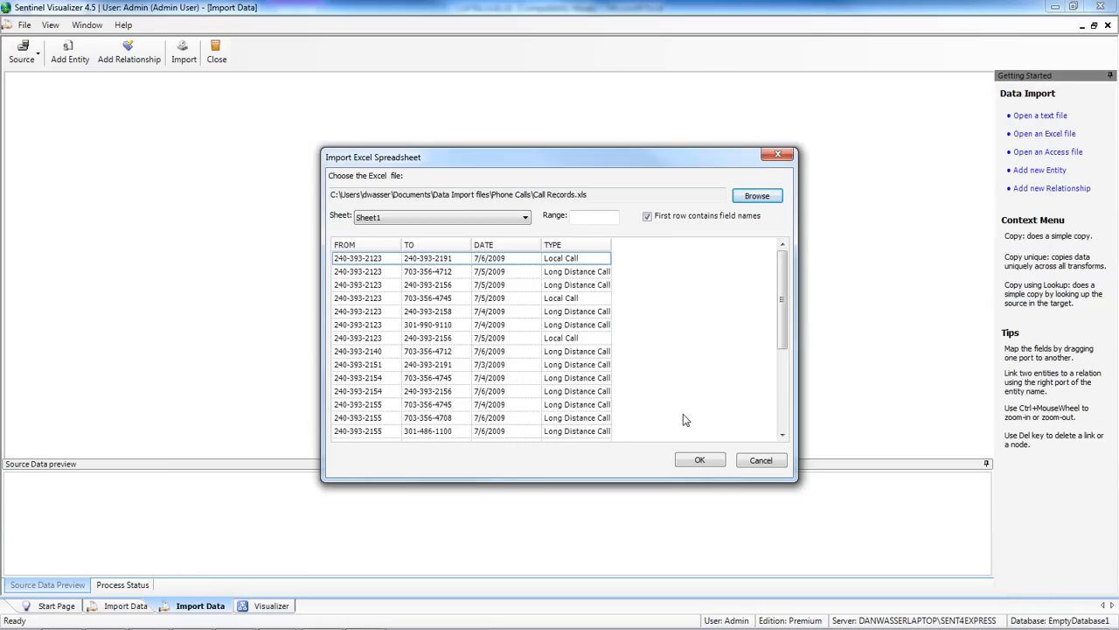
left_click(698, 460)
left_click_drag(521, 275, 34, 165)
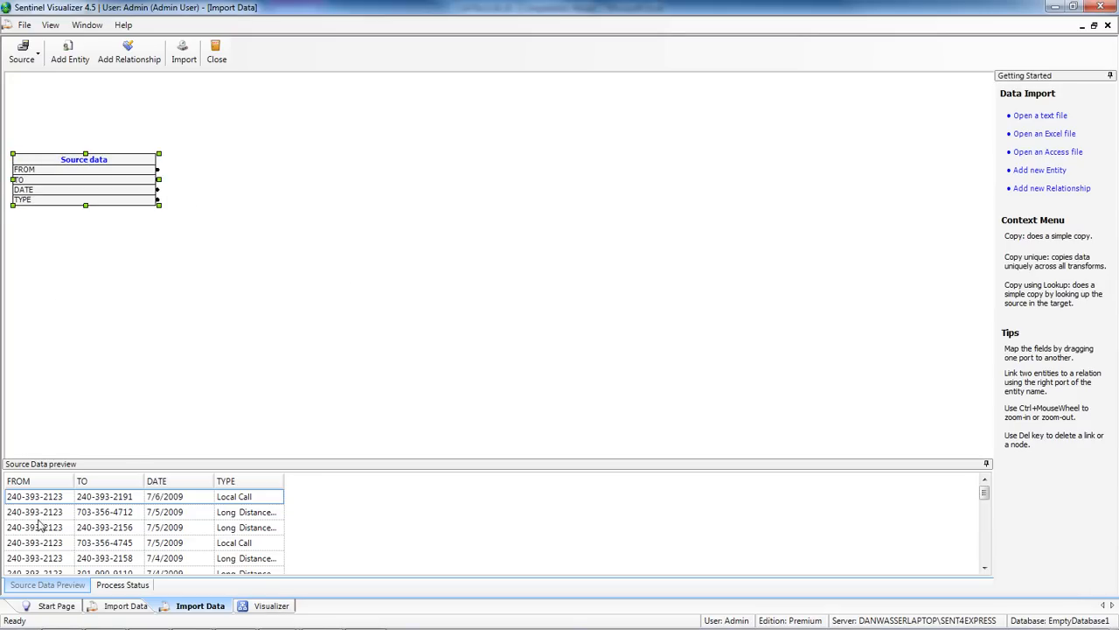
Step: Add an entity beside the source data, map FROM to its entity name, and set its type to Phone Number
left_click(68, 51)
left_click_drag(435, 201, 255, 126)
left_click_drag(157, 169, 322, 159)
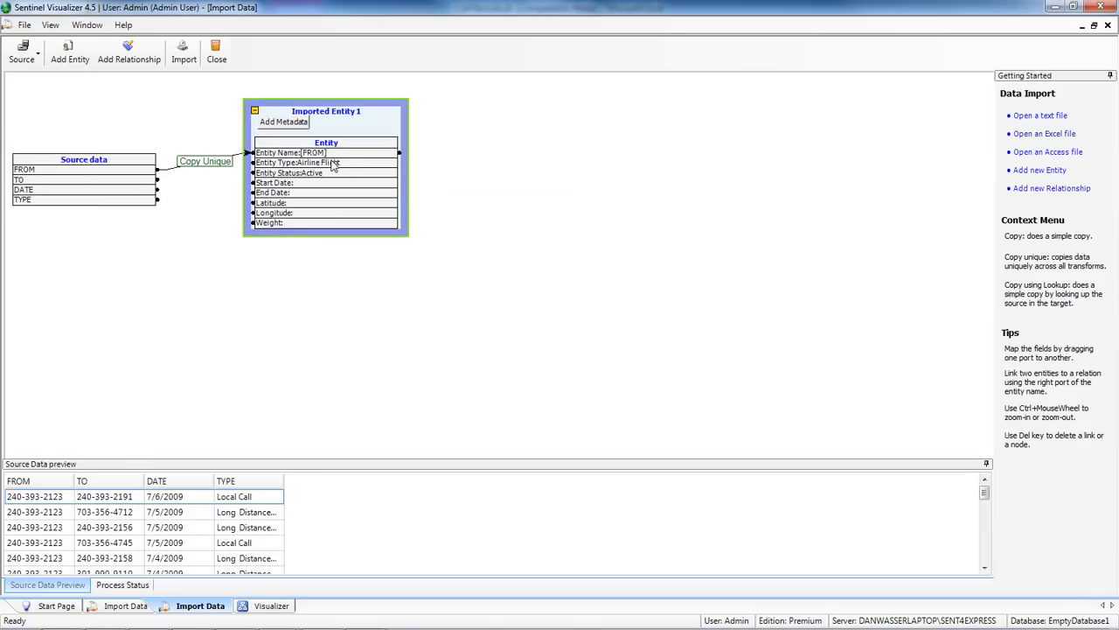
left_click(347, 168)
scroll(354, 334, "down", 5)
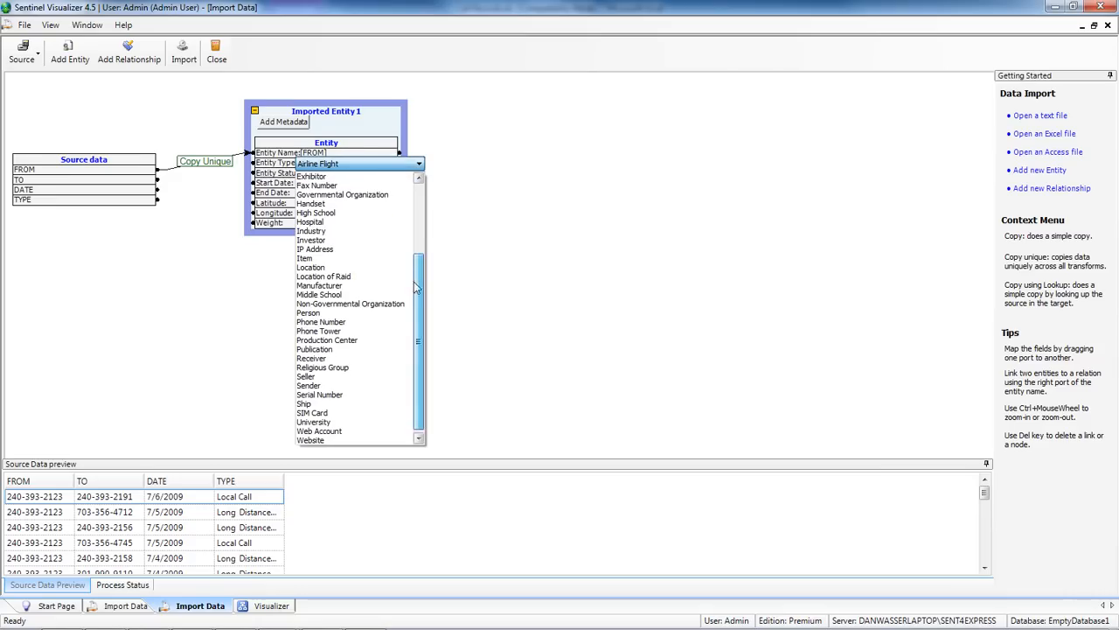
left_click(349, 322)
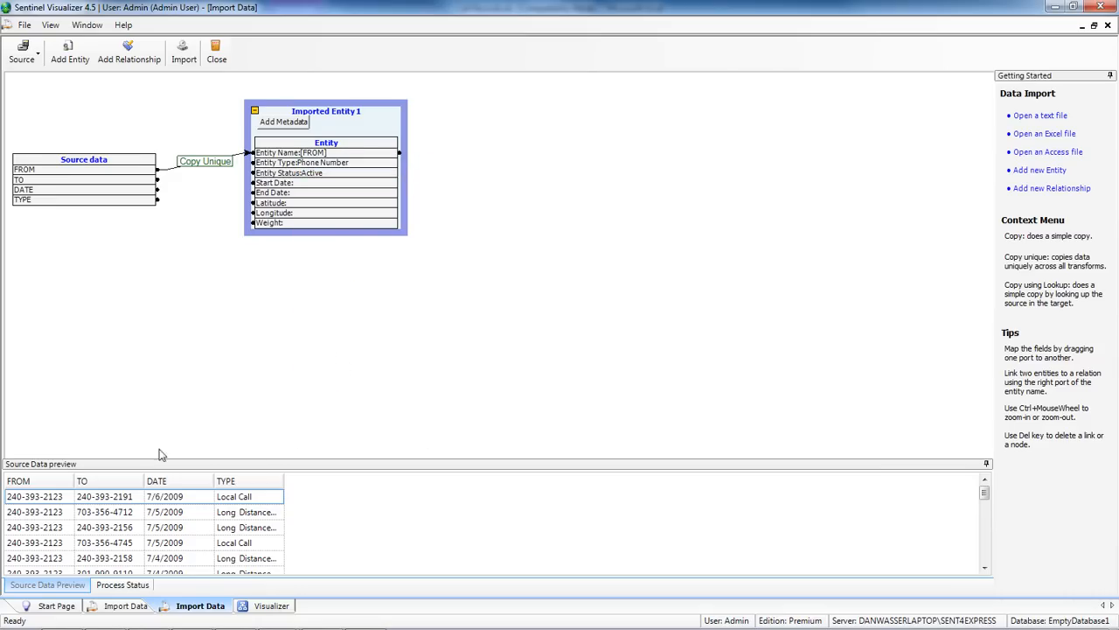
Step: Add a second entity beside the first, map TO to its entity name, and set its type to Phone Number
left_click(70, 53)
left_click_drag(477, 204, 525, 106)
left_click_drag(157, 179, 501, 162)
left_click(581, 167)
left_click(580, 166)
scroll(637, 199, "down", 7)
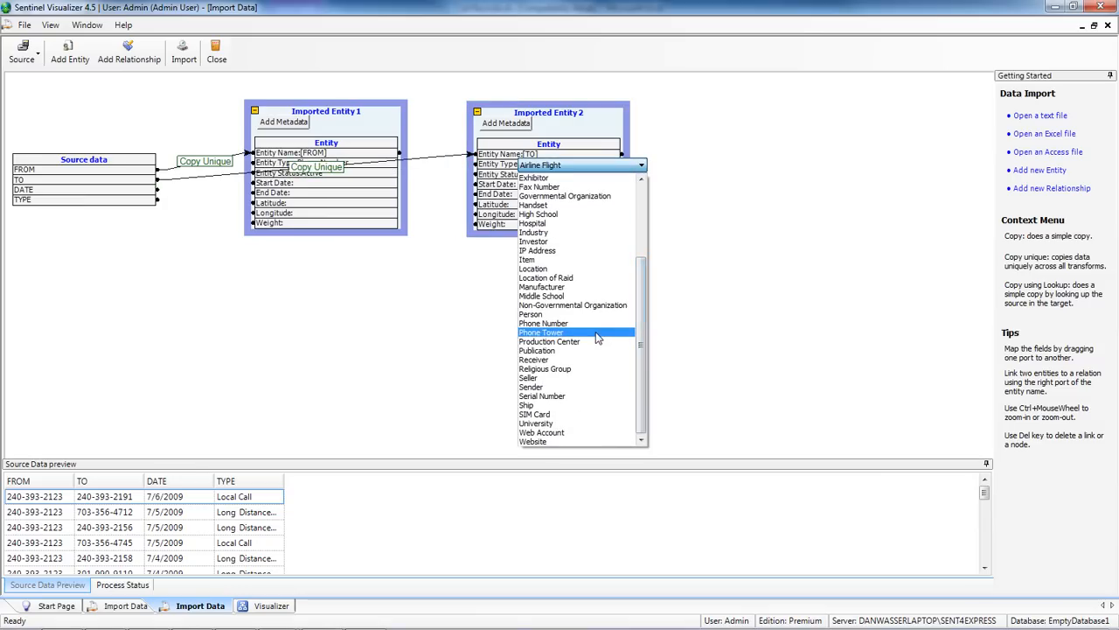
left_click(564, 324)
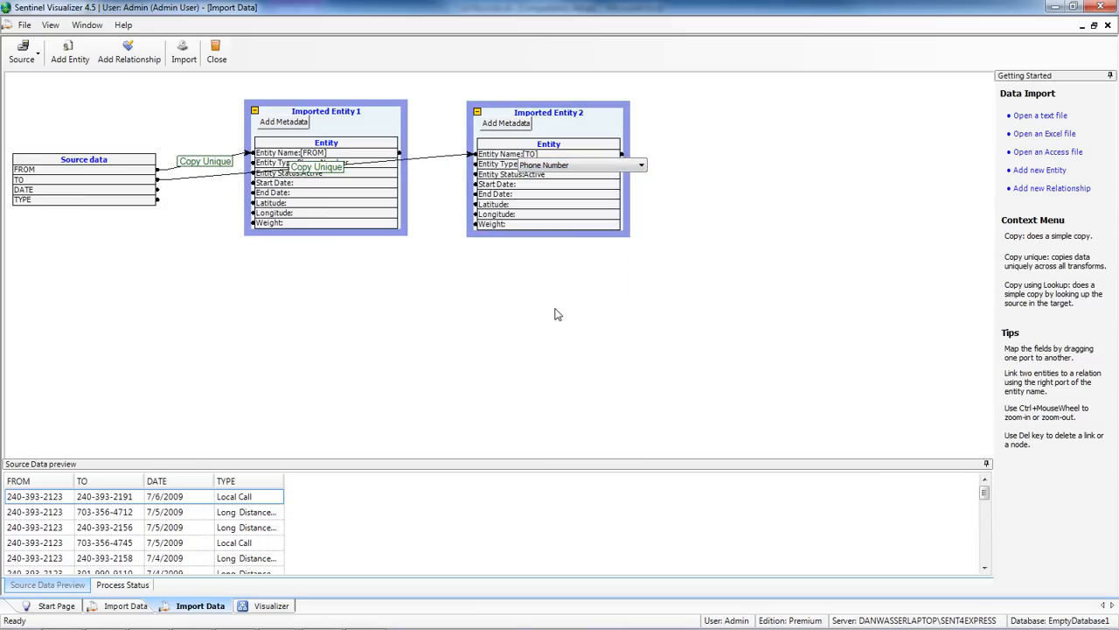
left_click(374, 106)
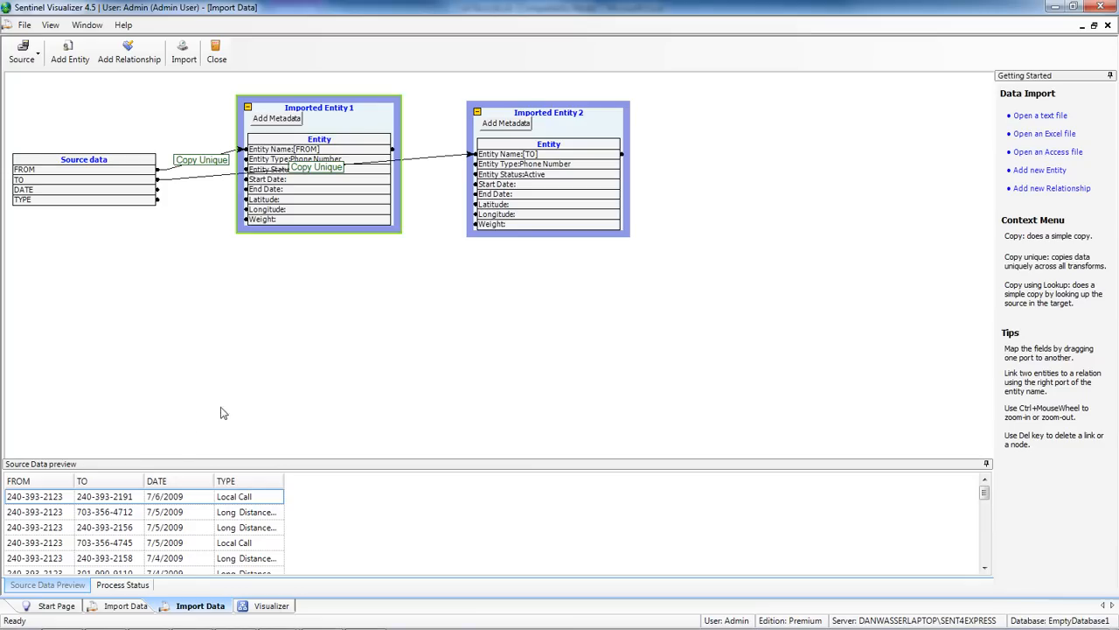
Step: Add a relationship below the two entities from the FROM entity to the TO entity with the relationship type Phone Call
left_click(128, 52)
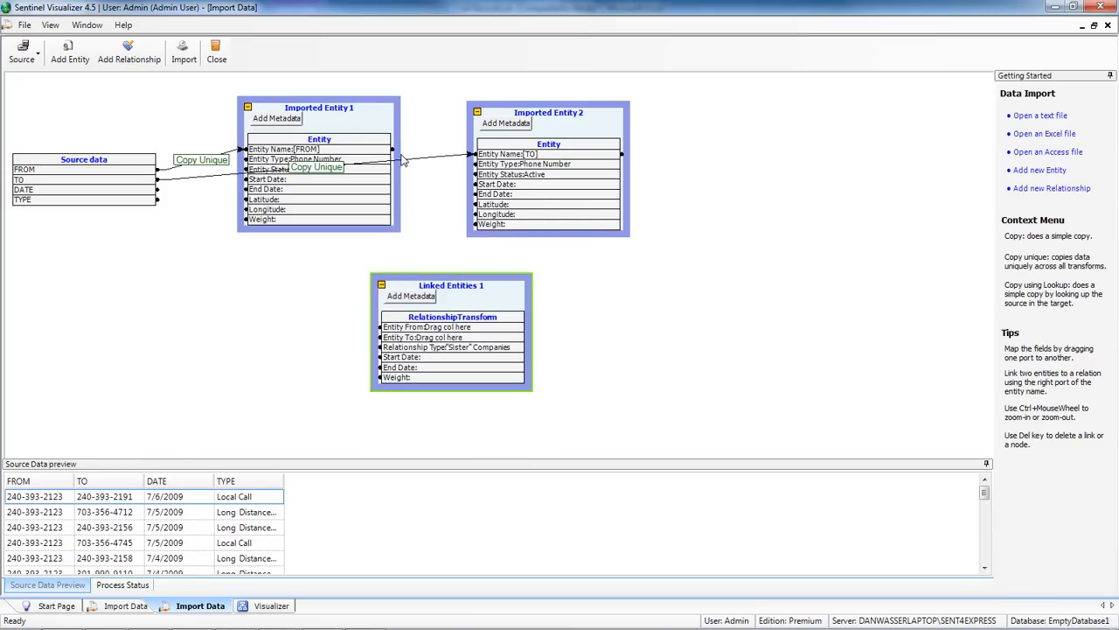
left_click_drag(394, 154, 381, 326)
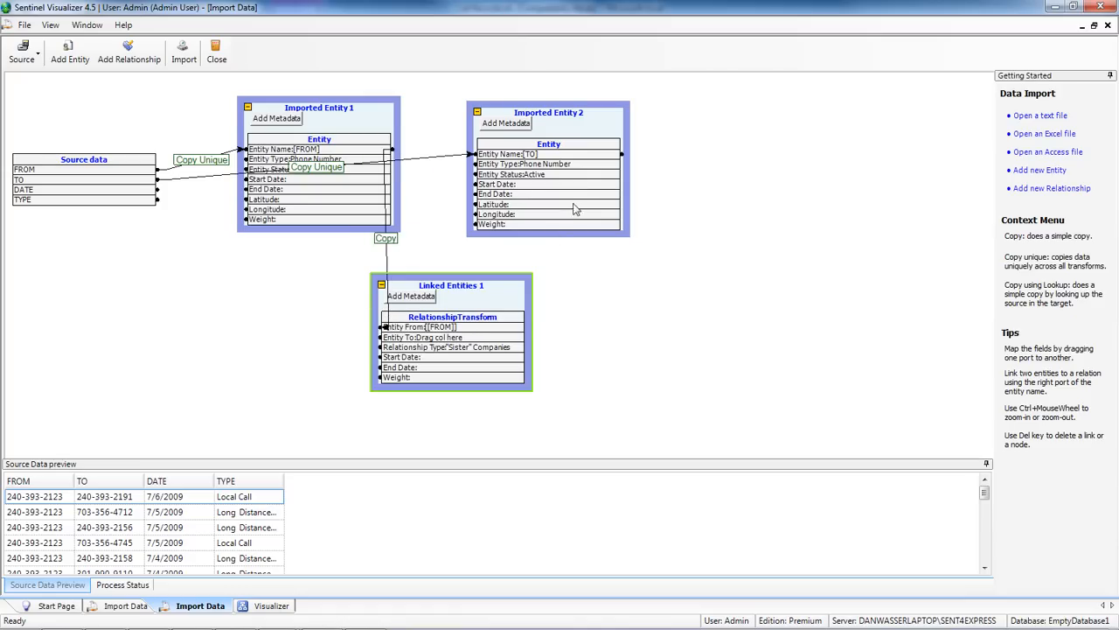
left_click_drag(621, 156, 383, 336)
left_click_drag(590, 389, 591, 507)
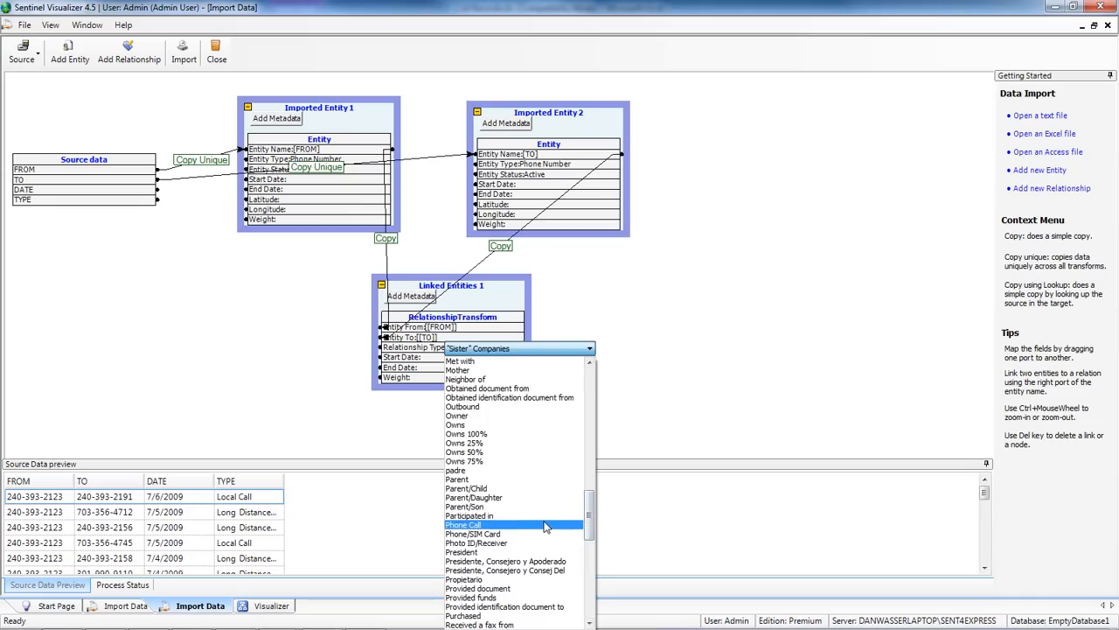
left_click(467, 523)
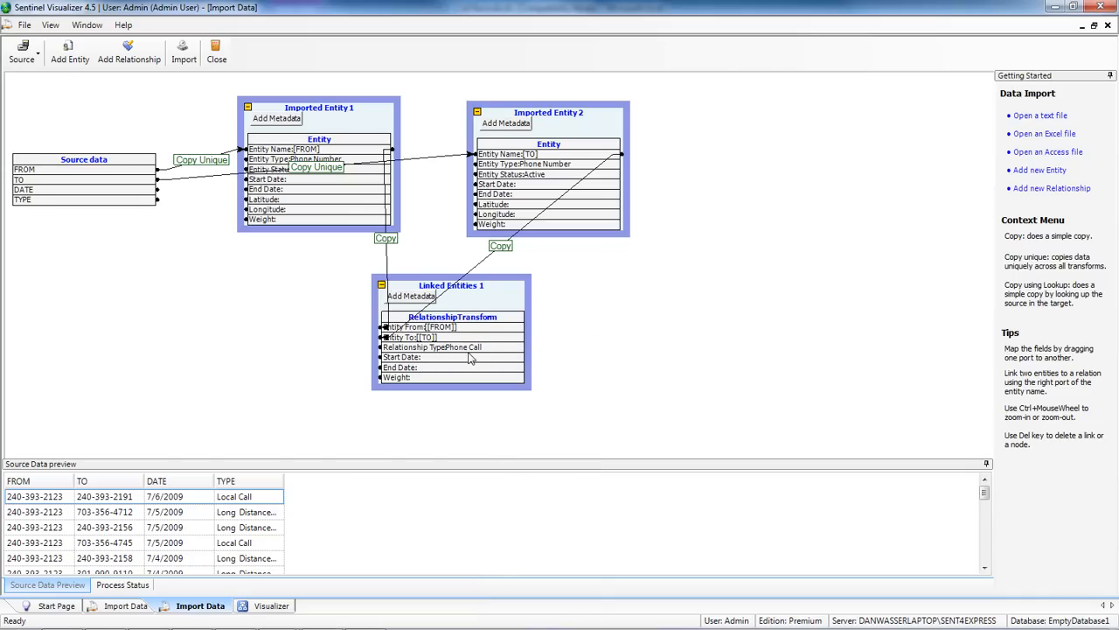
Step: Map TYPE to the relationship type and DATE to both the start and end dates of the relationship
left_click_drag(288, 480, 357, 481)
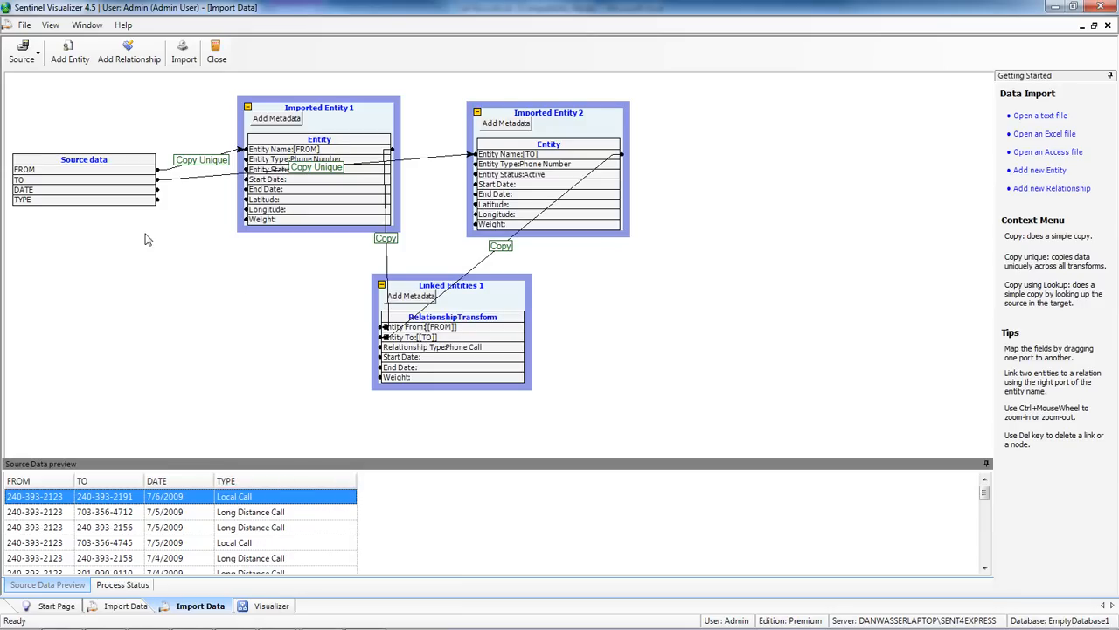
left_click_drag(158, 200, 378, 347)
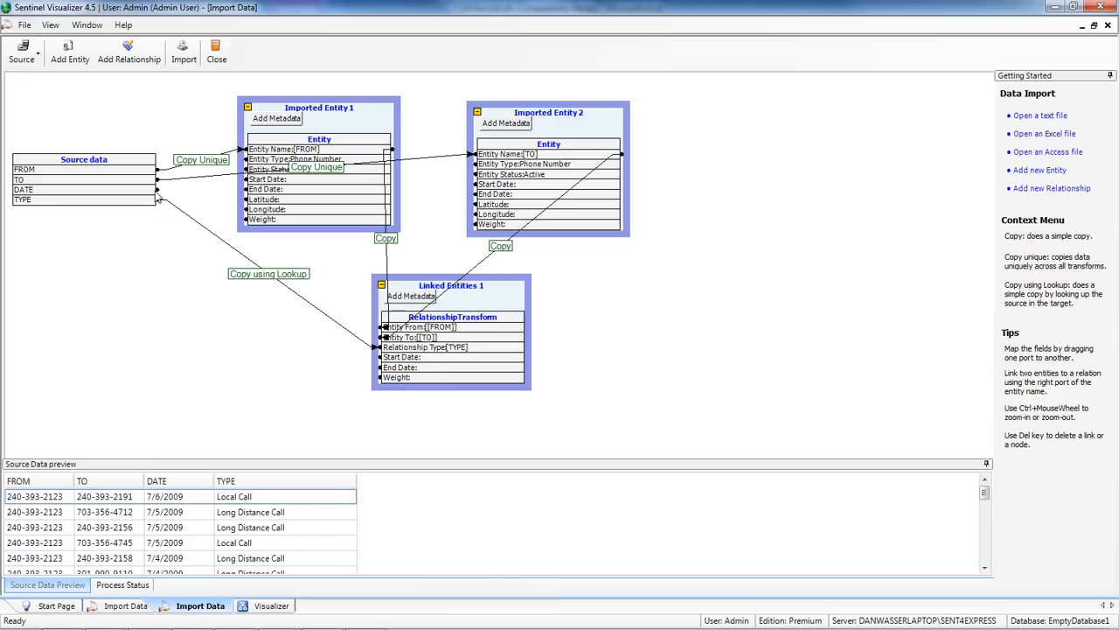
left_click_drag(158, 191, 378, 367)
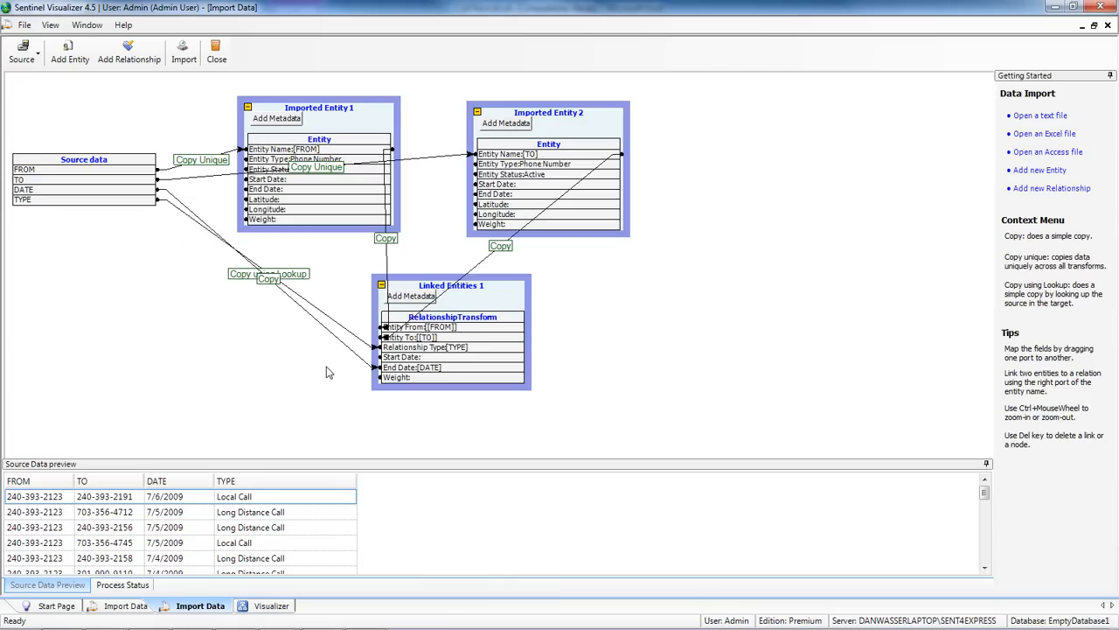
left_click_drag(157, 190, 378, 357)
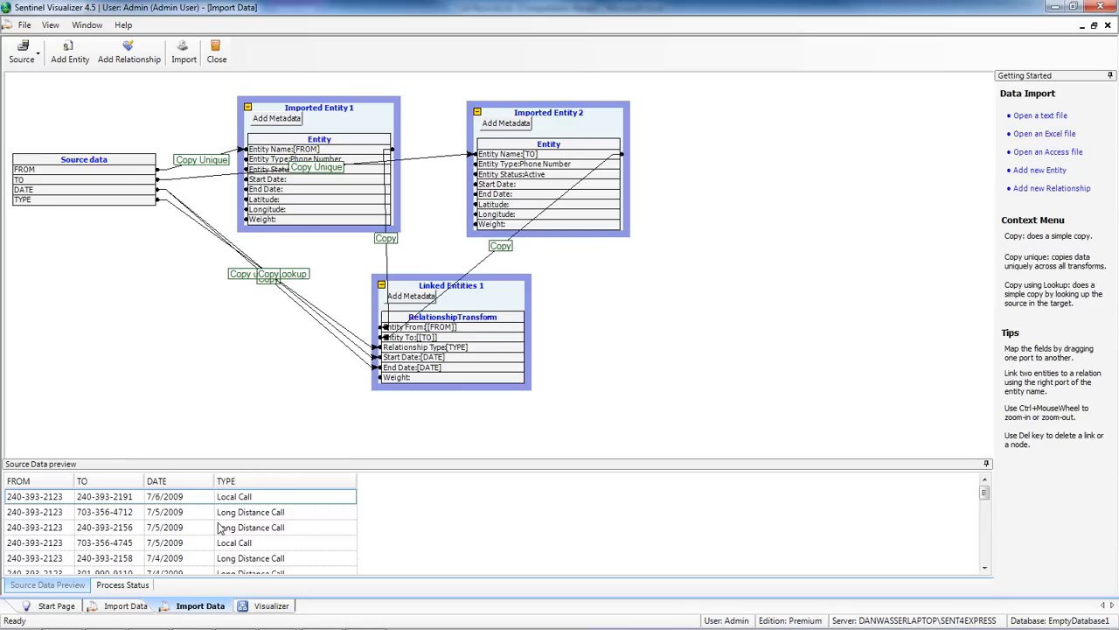
Step: Run the import of the mapped call records and open another new Visualizer chart
left_click(182, 51)
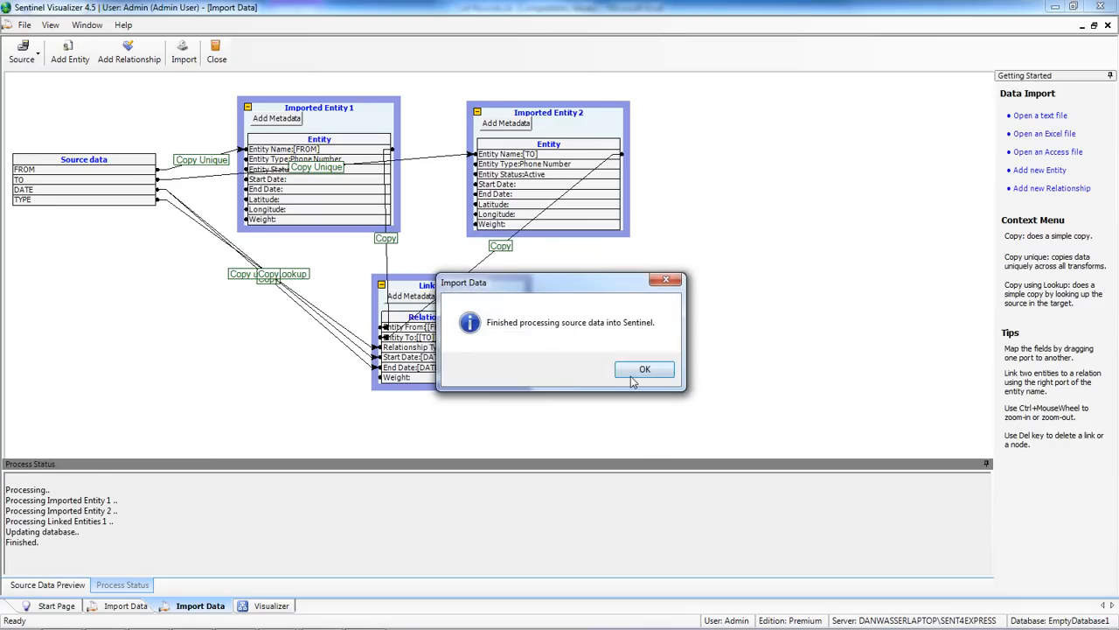
left_click(636, 372)
left_click(75, 605)
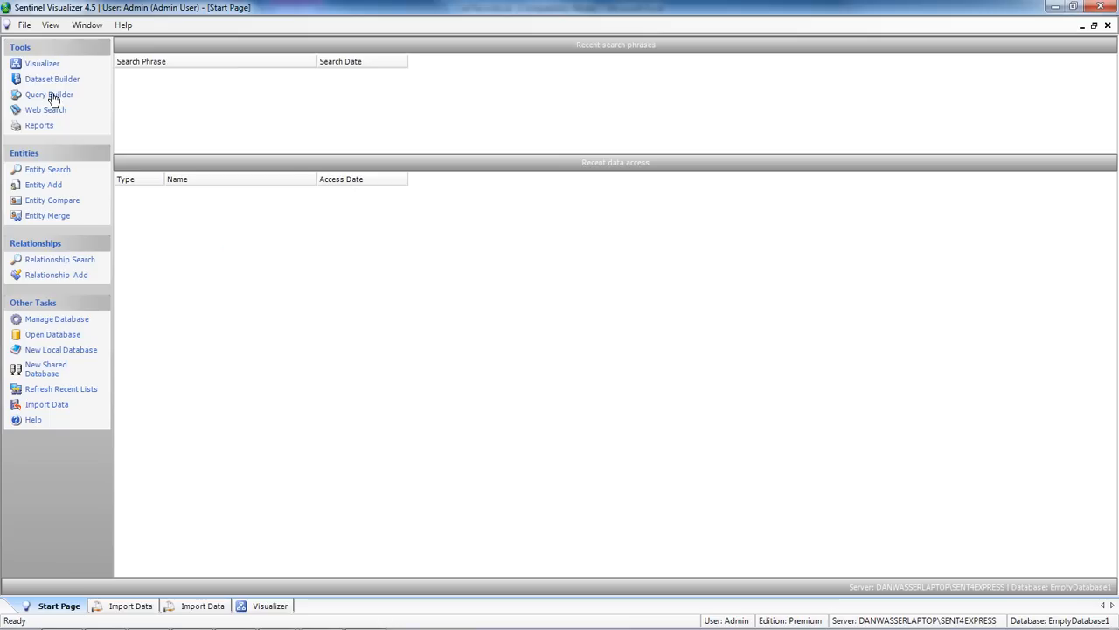
left_click(42, 66)
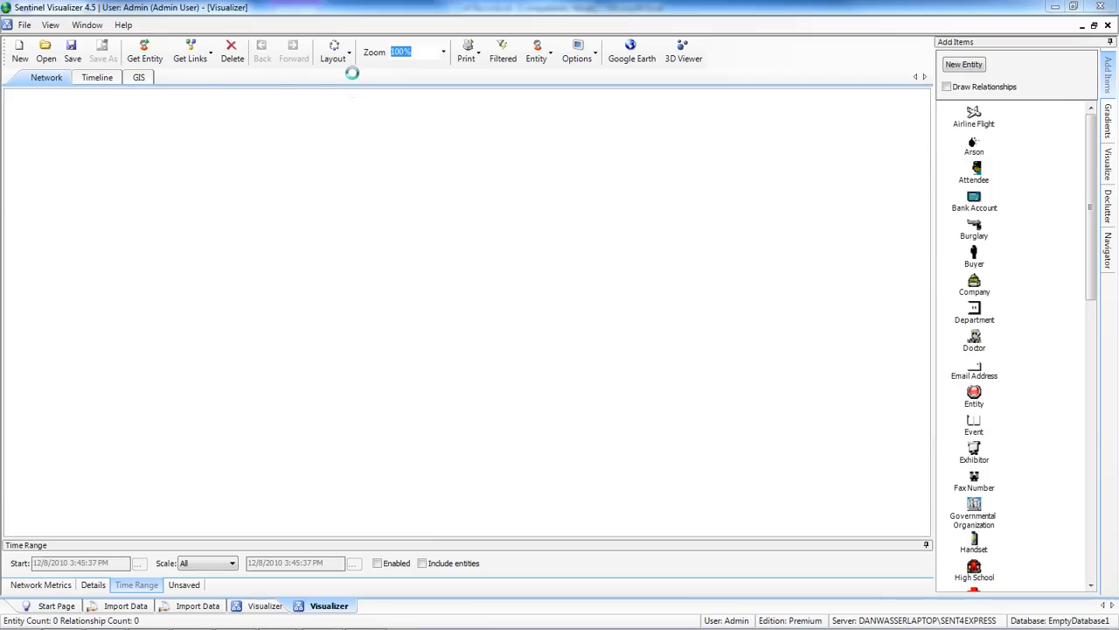
Step: Search entities for "m", add the first person found to the new chart, and load their linked phone number
left_click(145, 54)
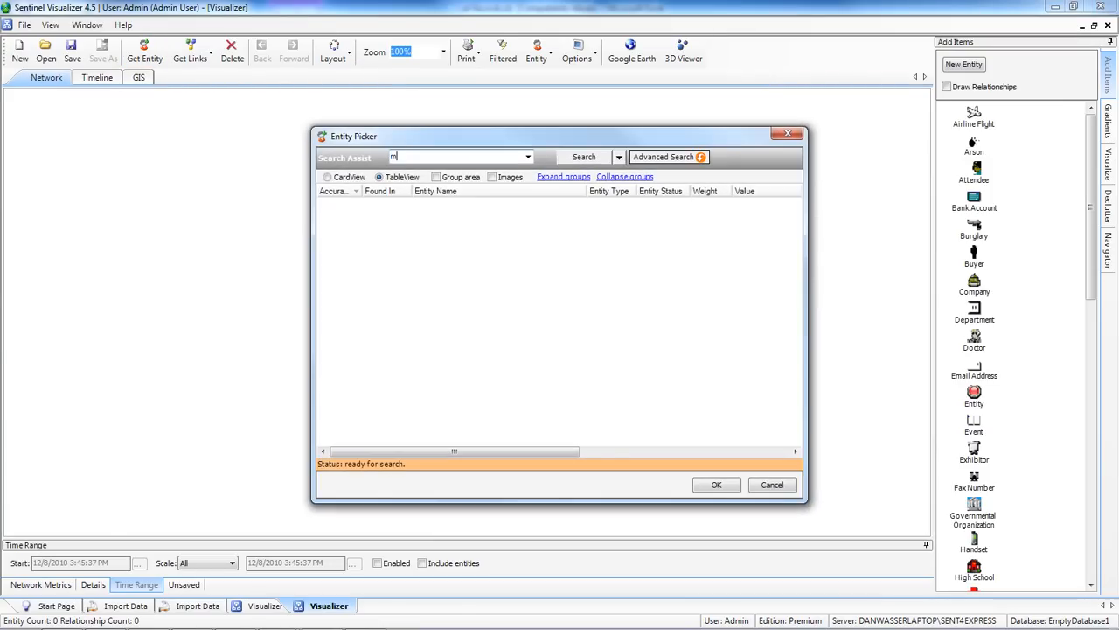
double_click(473, 203)
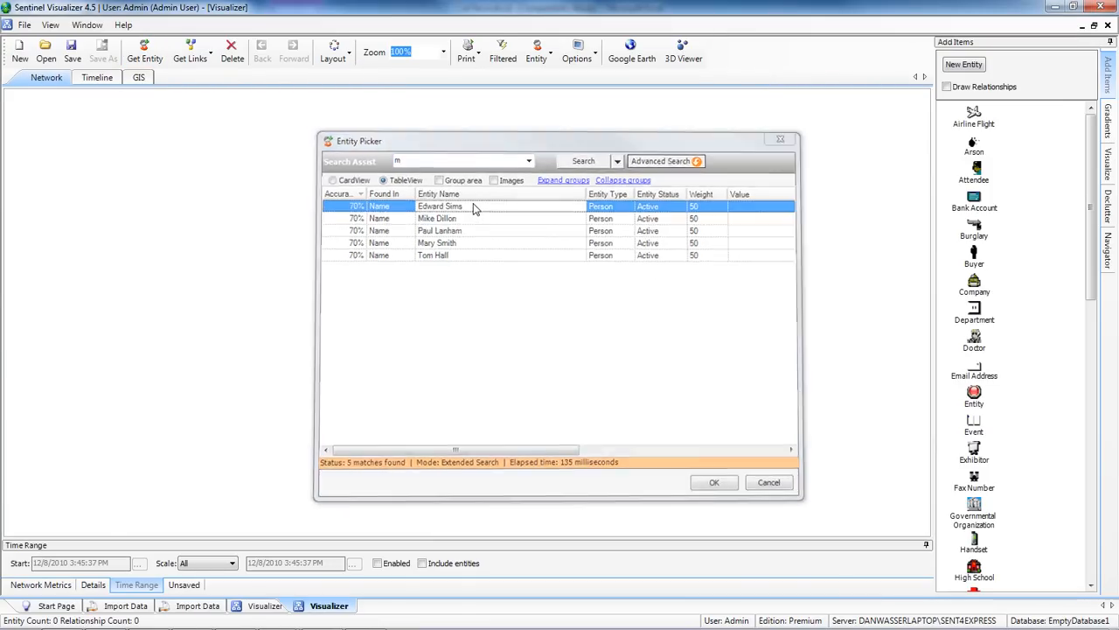
right_click(466, 310)
left_click(477, 314)
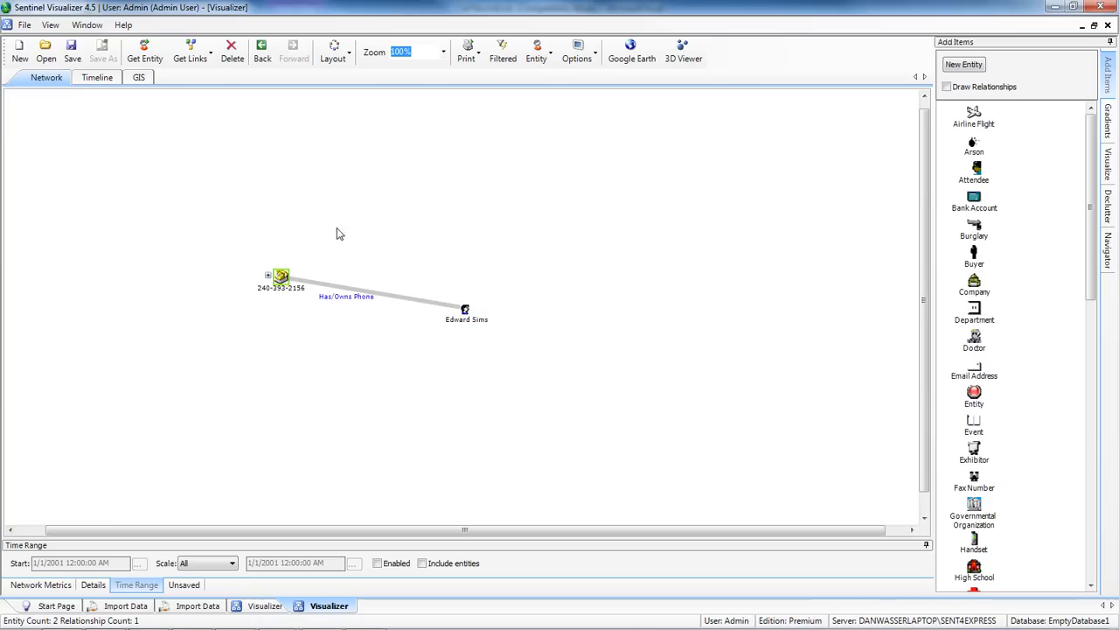
Step: Set the chart zoom to Fit to Page and load the links of the person's phone number
left_click(444, 53)
left_click(409, 145)
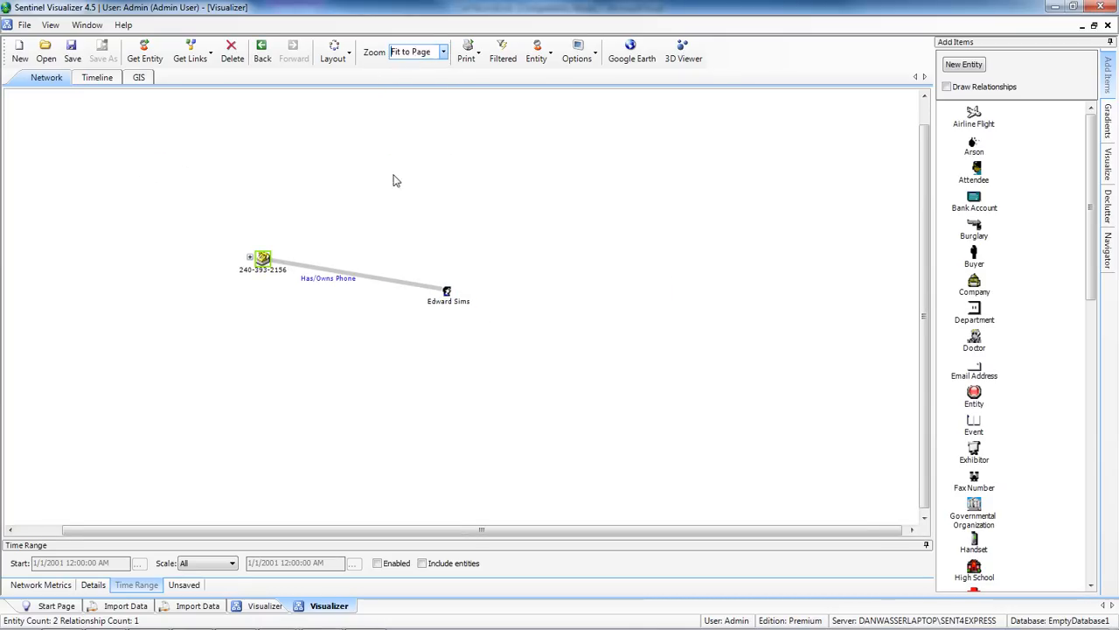
right_click(263, 259)
left_click(282, 267)
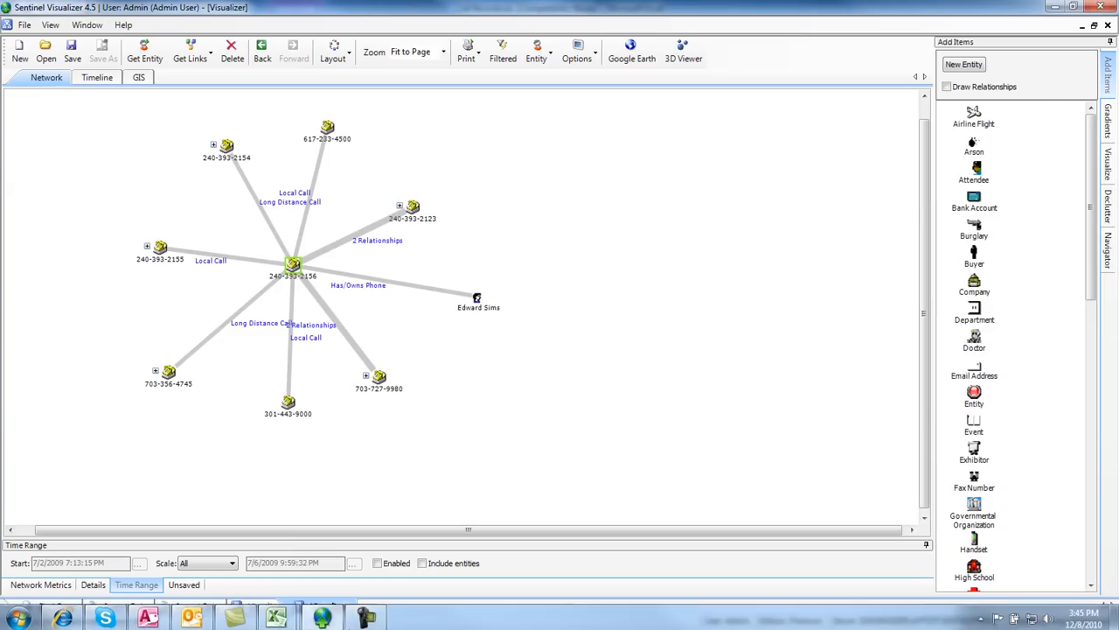
Step: Review the source calls in Call Records.xls in Excel, and return to the chart in Sentinel Visualizer
mouse_move(277, 616)
left_click(341, 554)
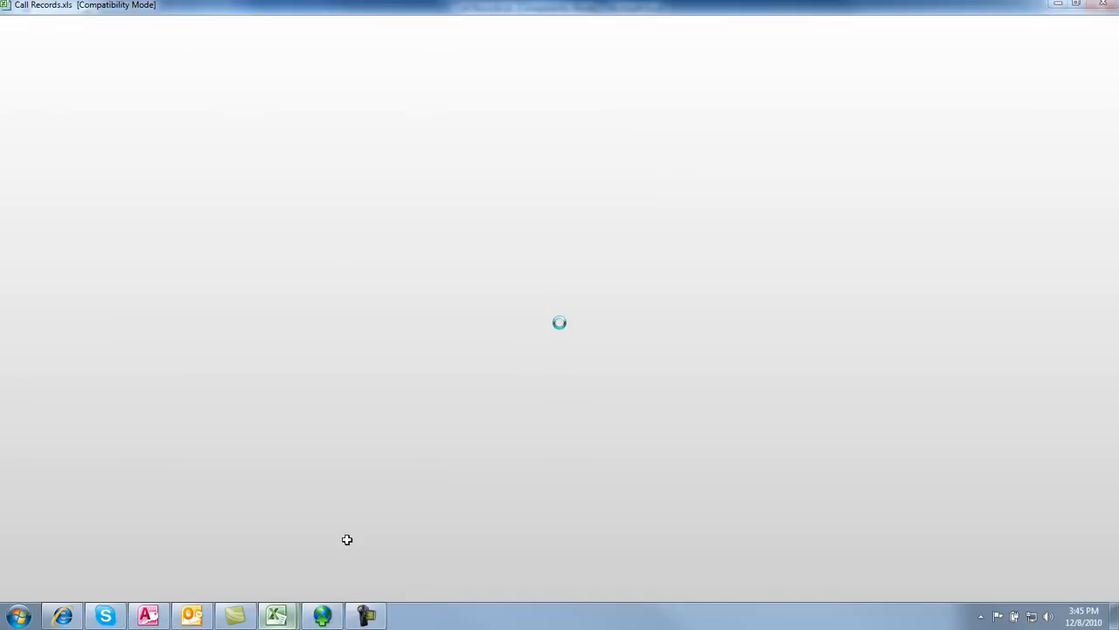
left_click(410, 361)
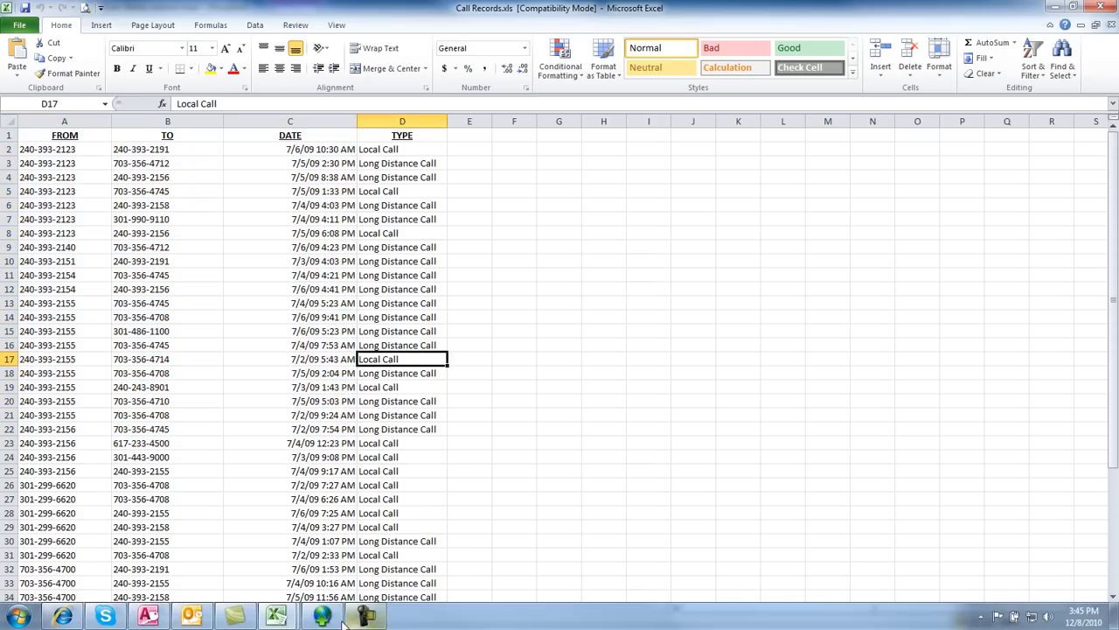
left_click(364, 621)
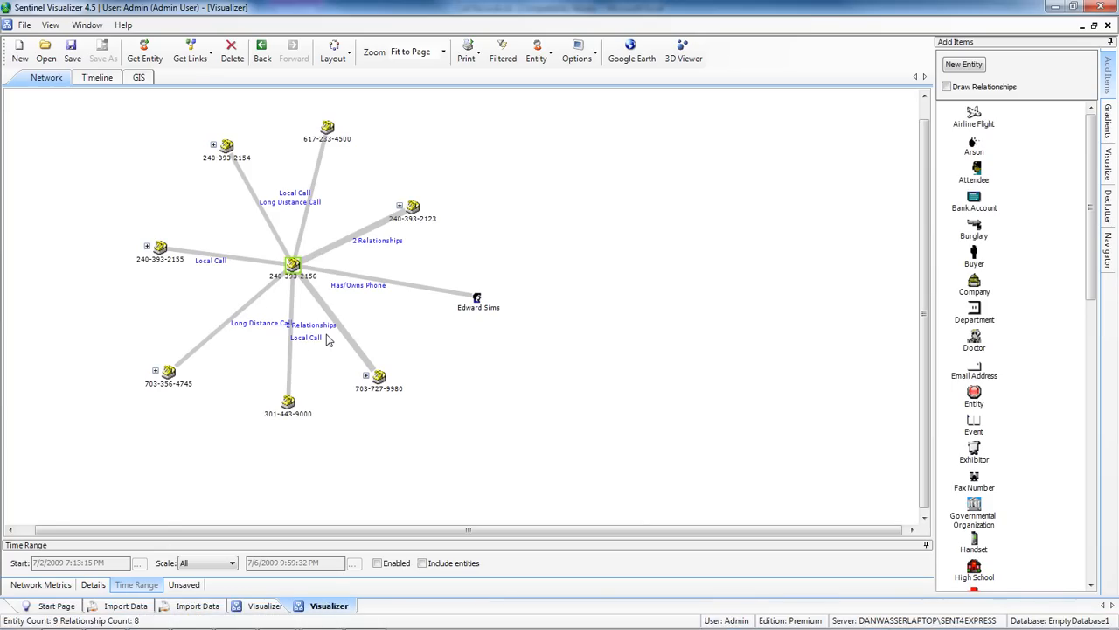
Step: Load the links of the local-call phone number west of the hub, rearrange the chart layout, and move the phone number shared by both hubs outward
right_click(164, 253)
left_click(183, 259)
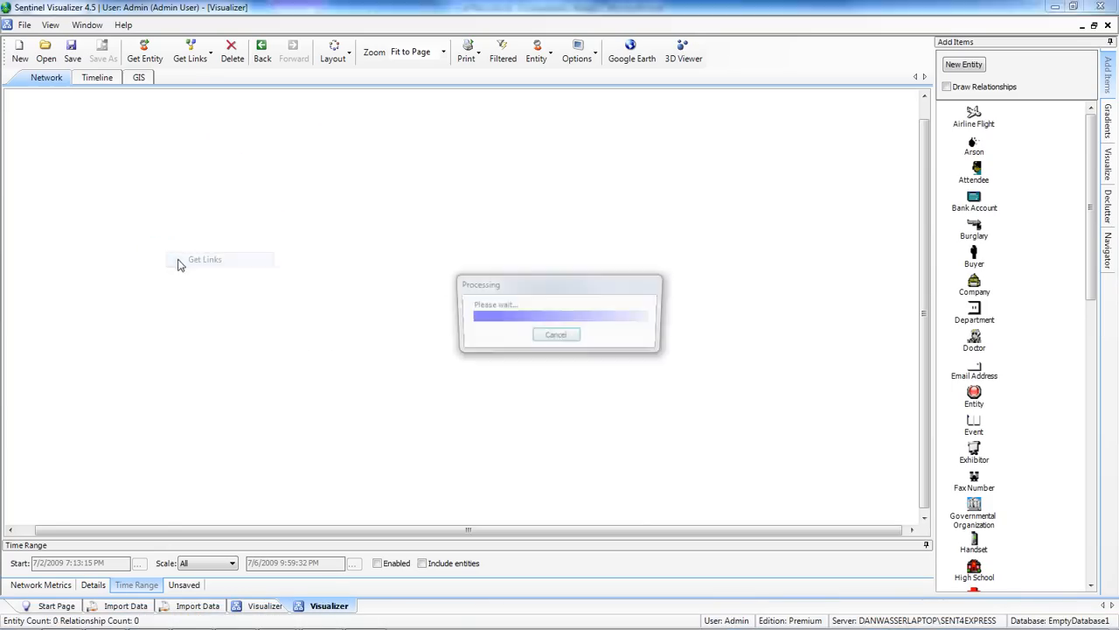
left_click(333, 50)
left_click_drag(348, 330, 264, 367)
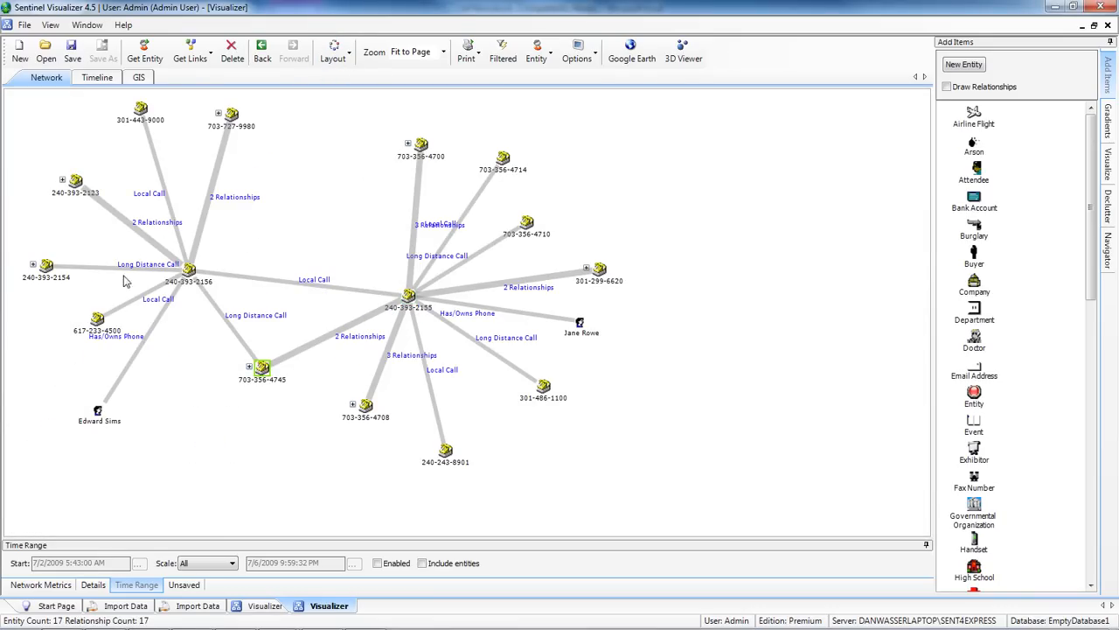
Step: Highlight the shortest path and all paths between the two people, and pull the shared phone number further away from the direct call link
left_click(99, 413)
left_click(579, 322, "ctrl")
left_click(1107, 164)
left_click(958, 68)
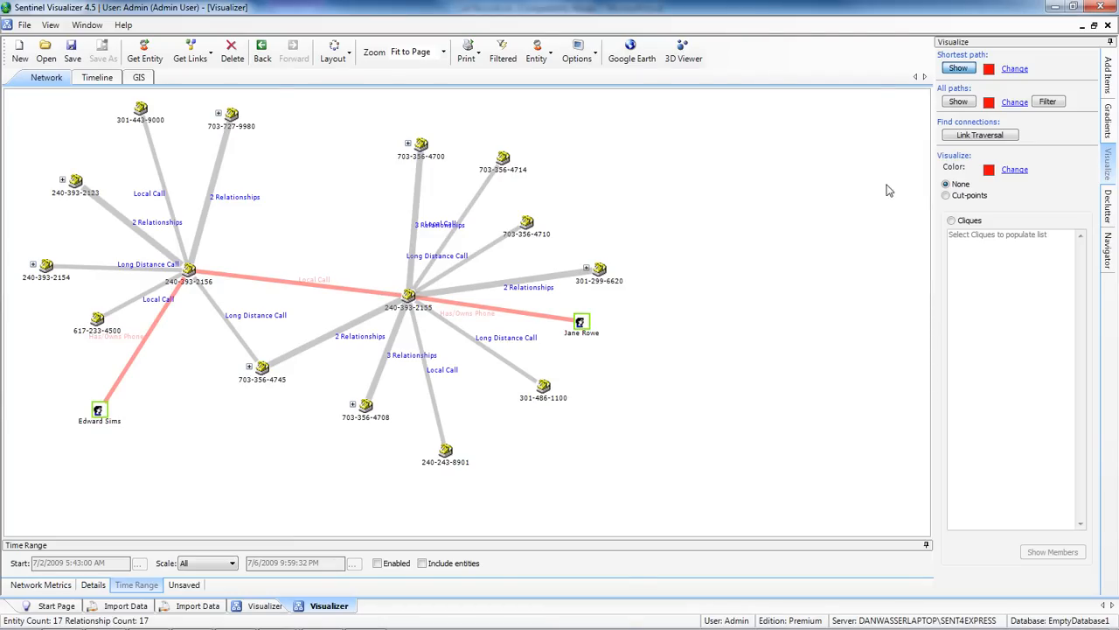
left_click(957, 102)
left_click_drag(262, 367, 255, 411)
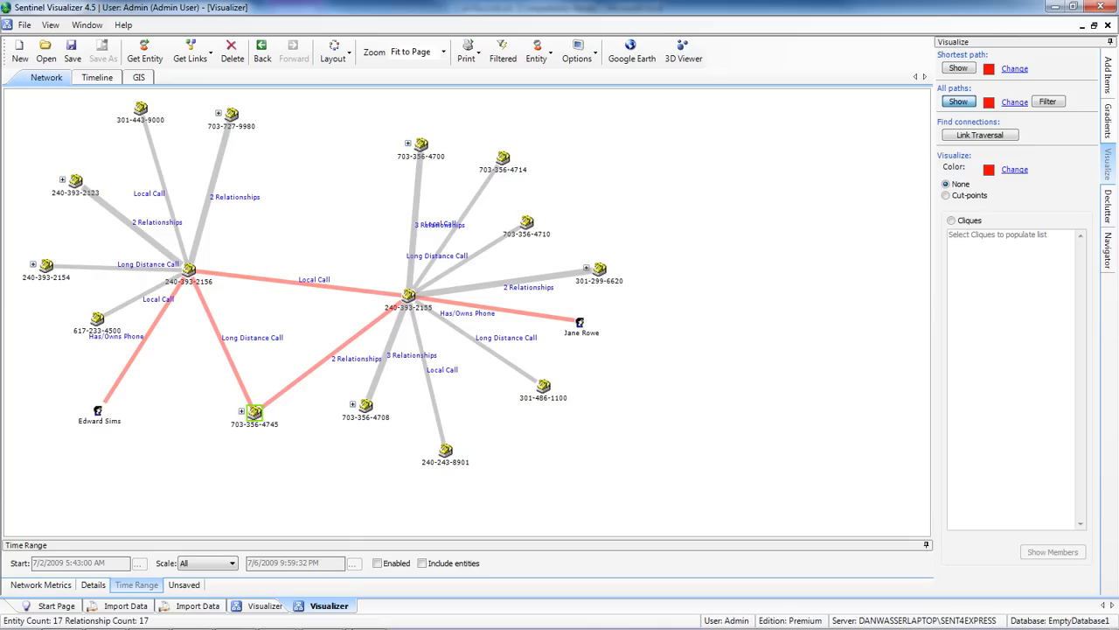
Step: Highlight the call records in A2:C28 of Call Records.xls in Excel for comparison, and return to the chart in Sentinel Visualizer
mouse_move(287, 618)
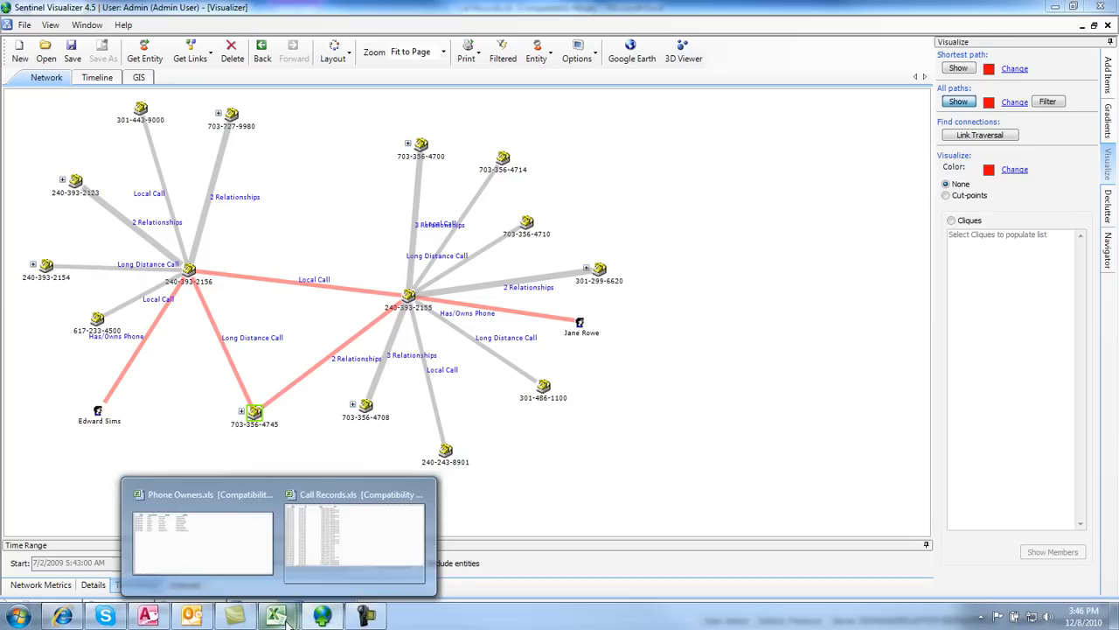
left_click(337, 571)
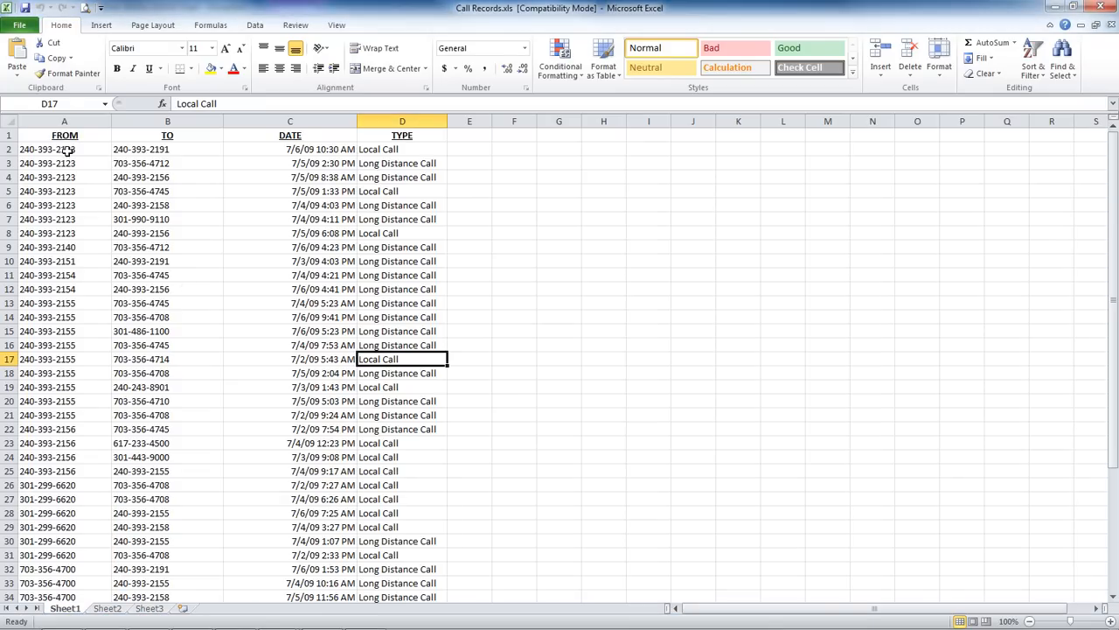
left_click_drag(68, 149, 352, 514)
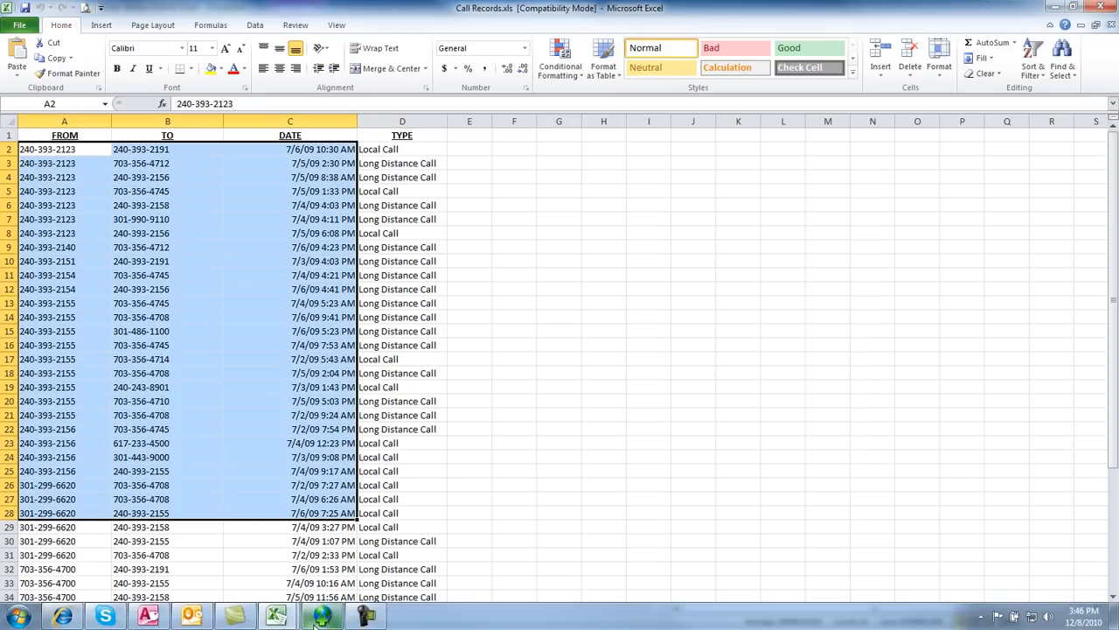
left_click(321, 618)
Step: Load the links of three more expandable phone numbers around the two hubs and rearrange the chart layout
right_click(428, 155)
left_click(439, 163)
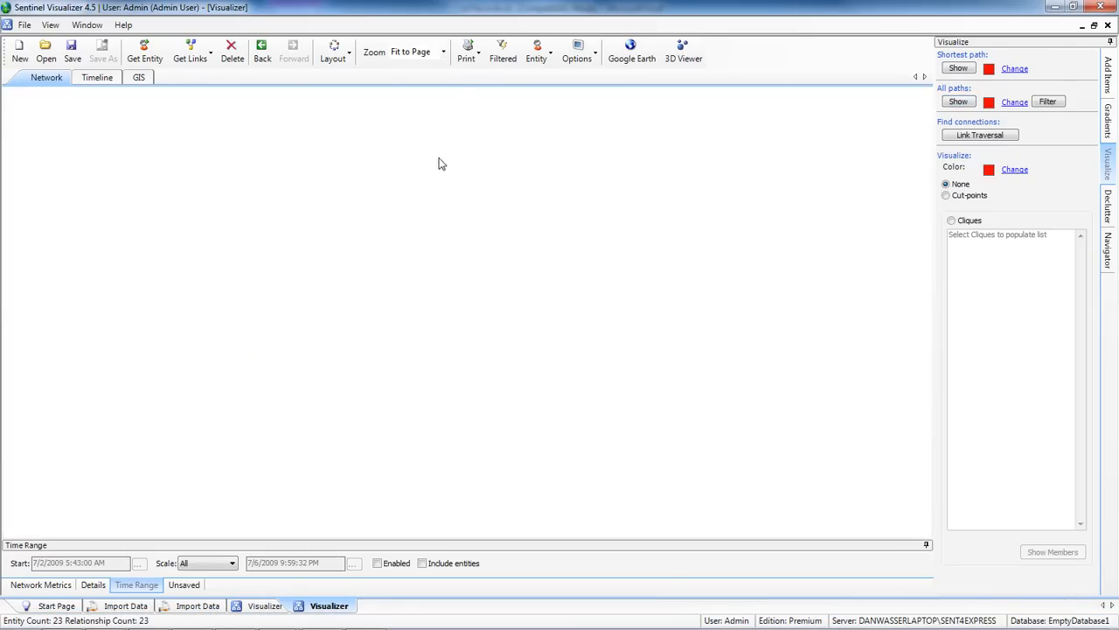
right_click(39, 343)
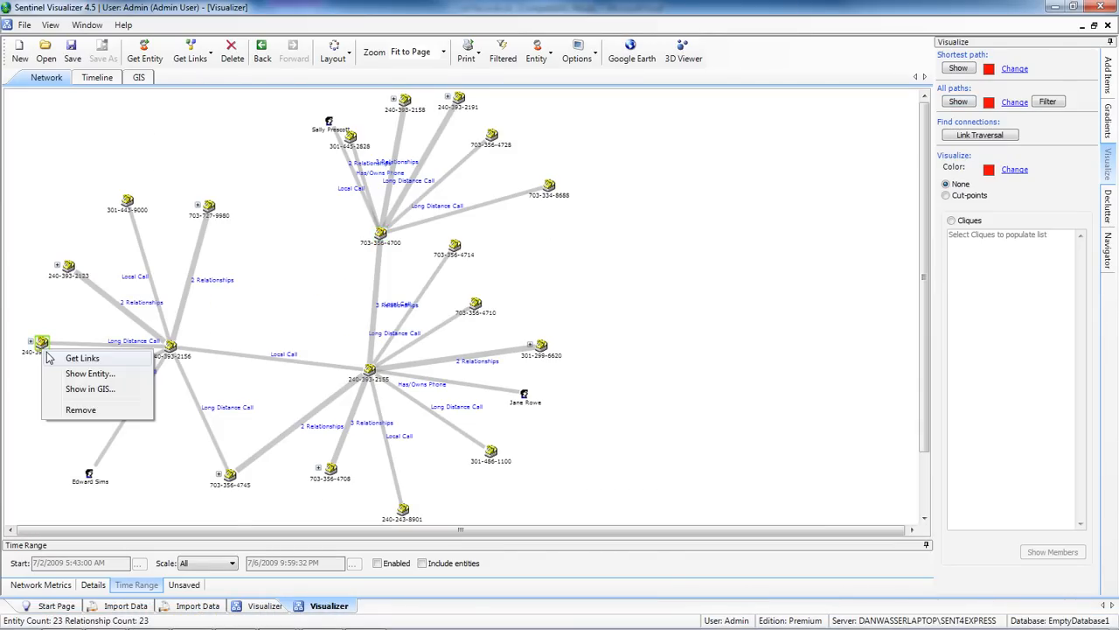
left_click(49, 356)
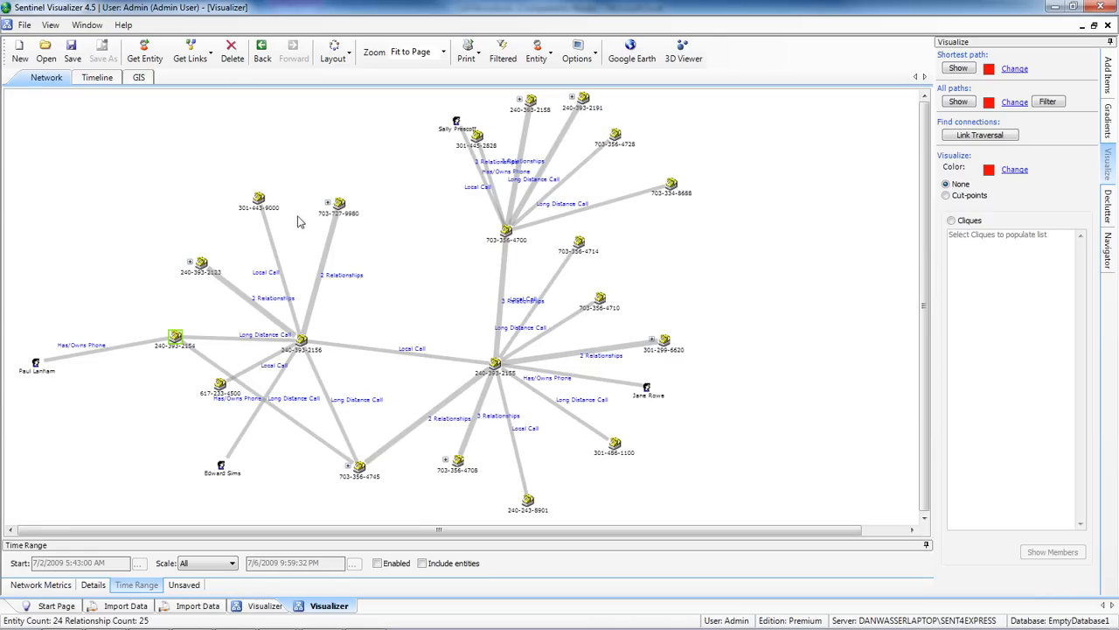
right_click(333, 214)
left_click(361, 218)
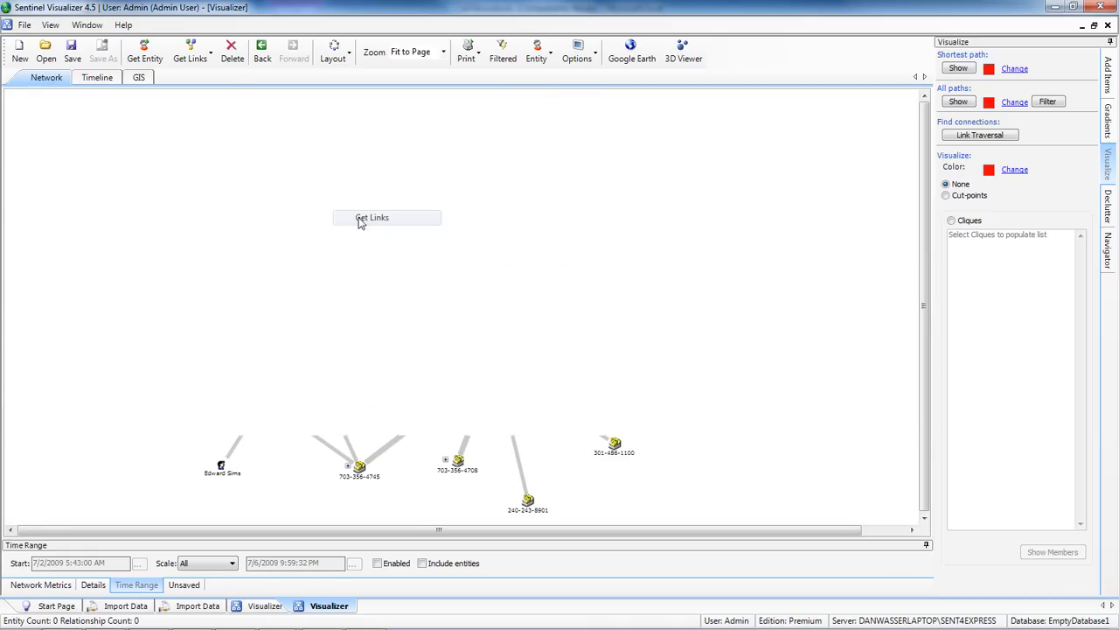
left_click(331, 55)
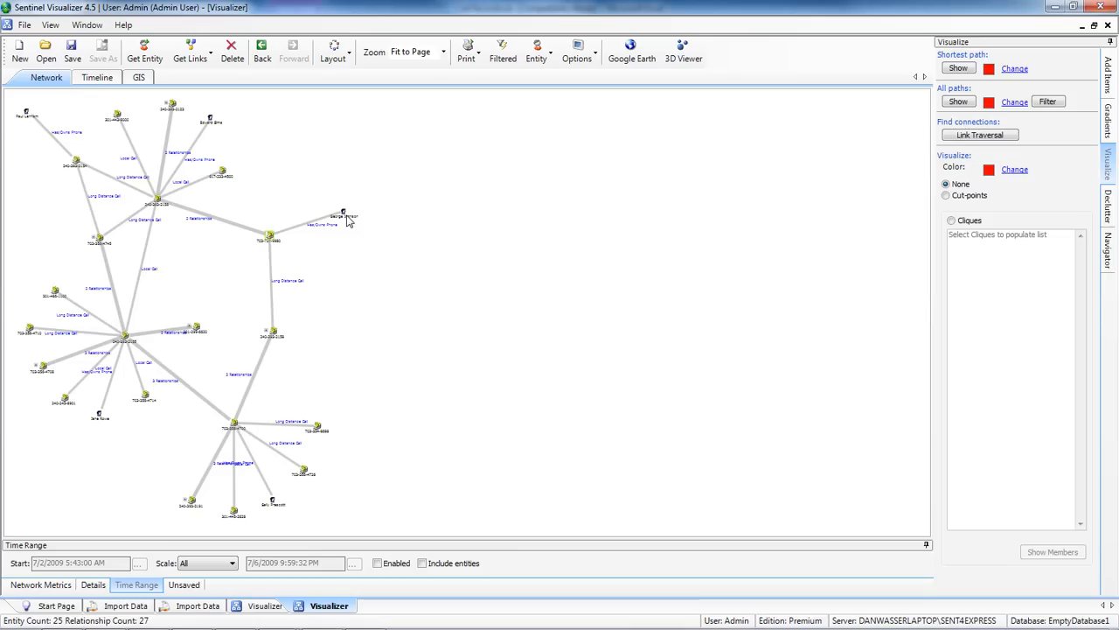
Step: Examine the newly linked phone owner and their connections in the rearranged chart
scroll(374, 227, "up", 2)
scroll(374, 227, "up", 2)
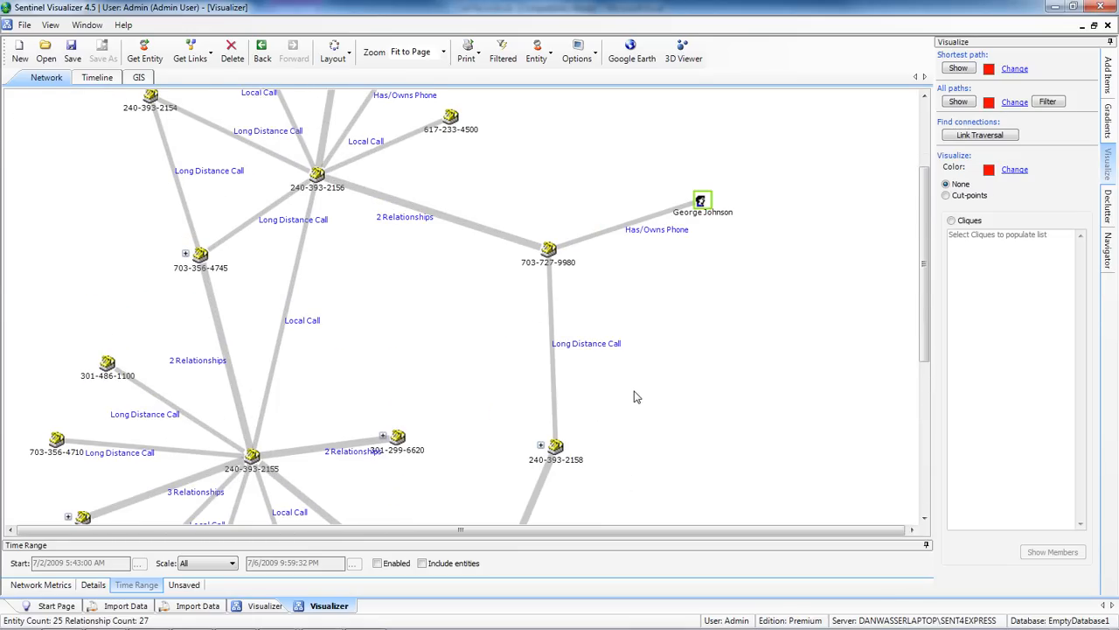
scroll(636, 397, "down", 4)
scroll(636, 397, "down", 1)
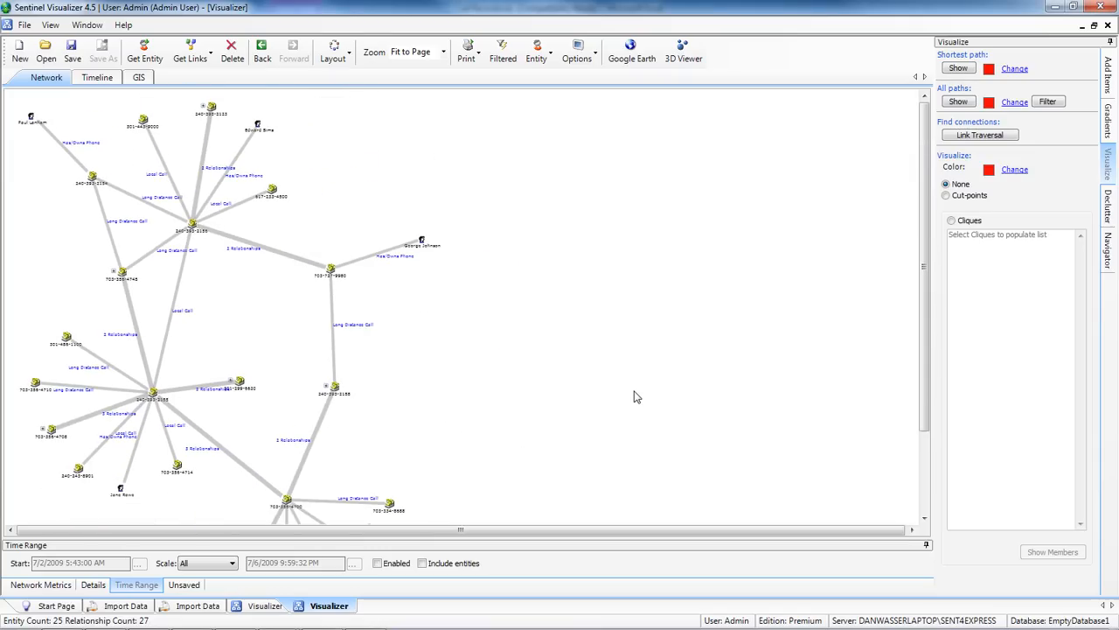
Step: Review Phone Owners.xls and Call Records.xls in Excel against the chart, and switch back to Sentinel Visualizer
mouse_move(276, 612)
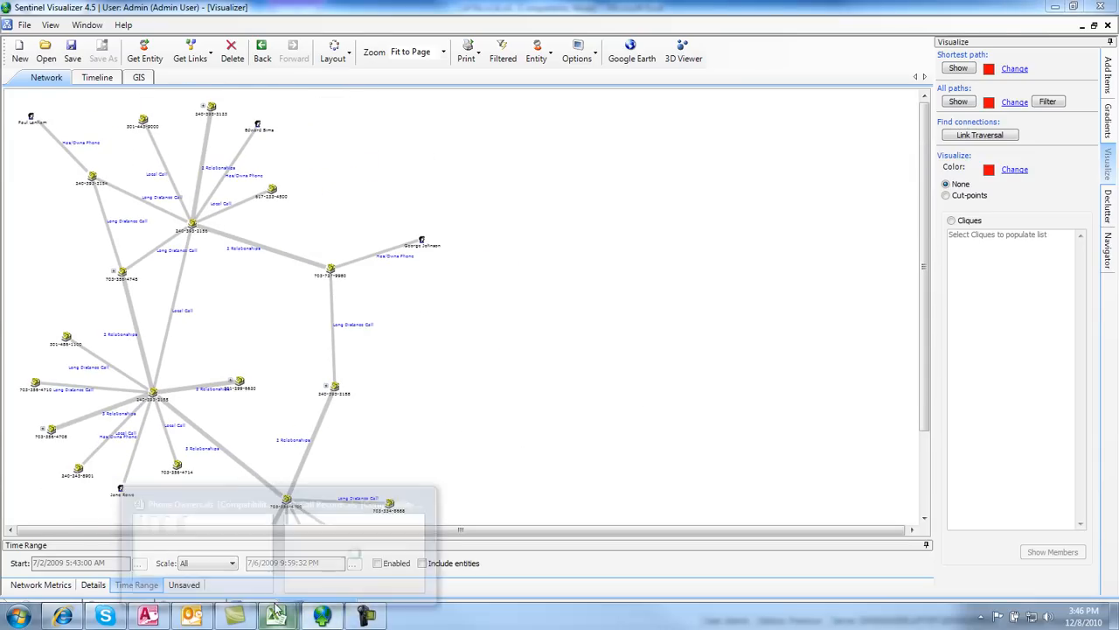
left_click(220, 569)
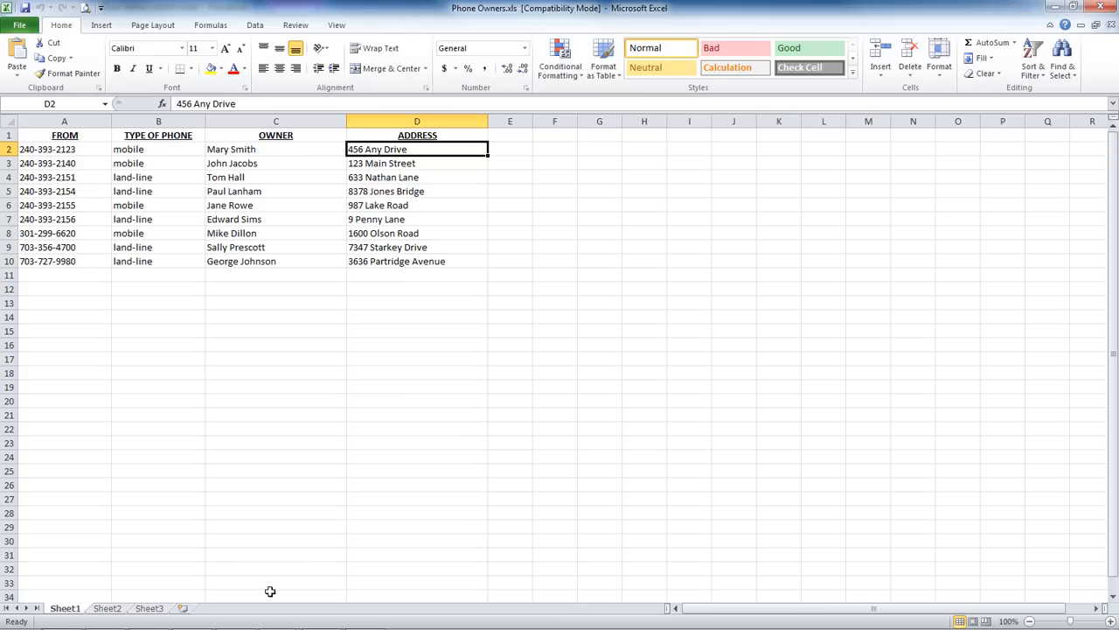
mouse_move(277, 615)
left_click(308, 571)
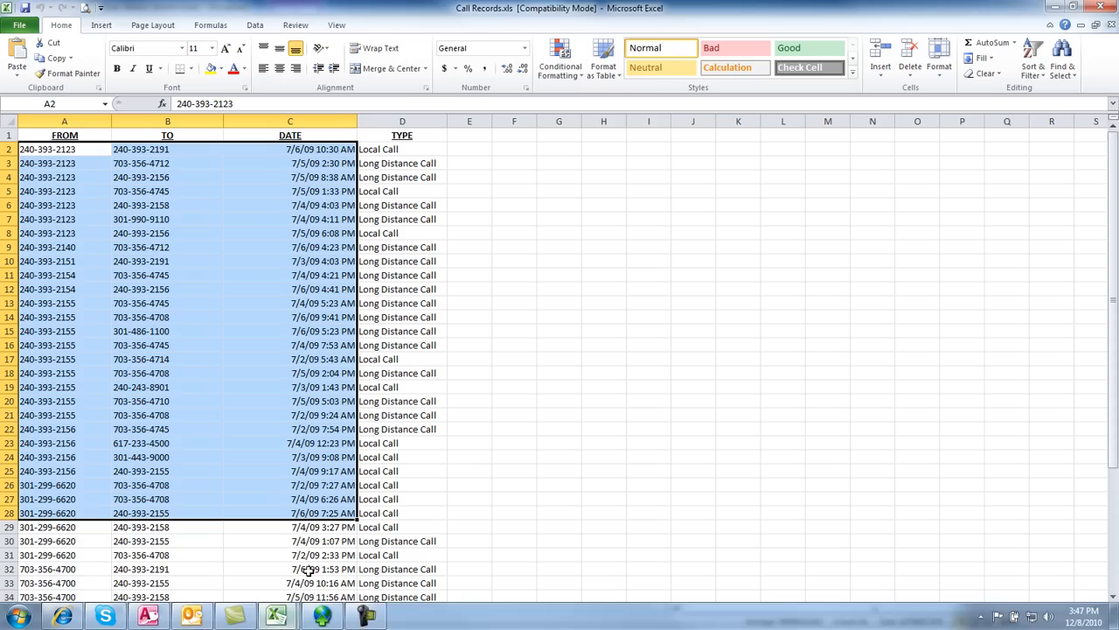
left_click(320, 616)
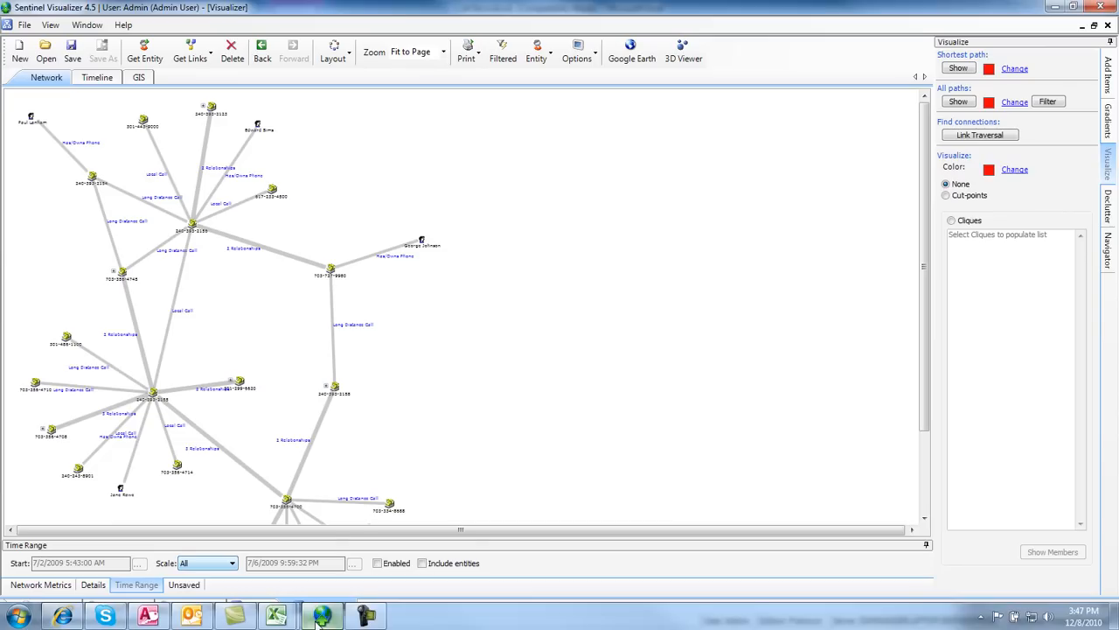